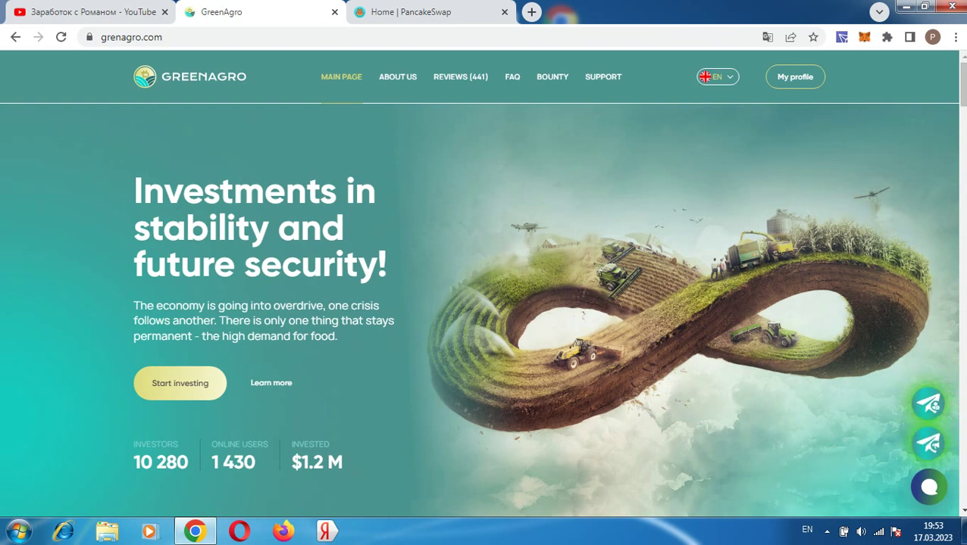
Open the MetaMask wallet and check its BNB, USDT and BUSD balances.
scroll(483, 303, down, 1)
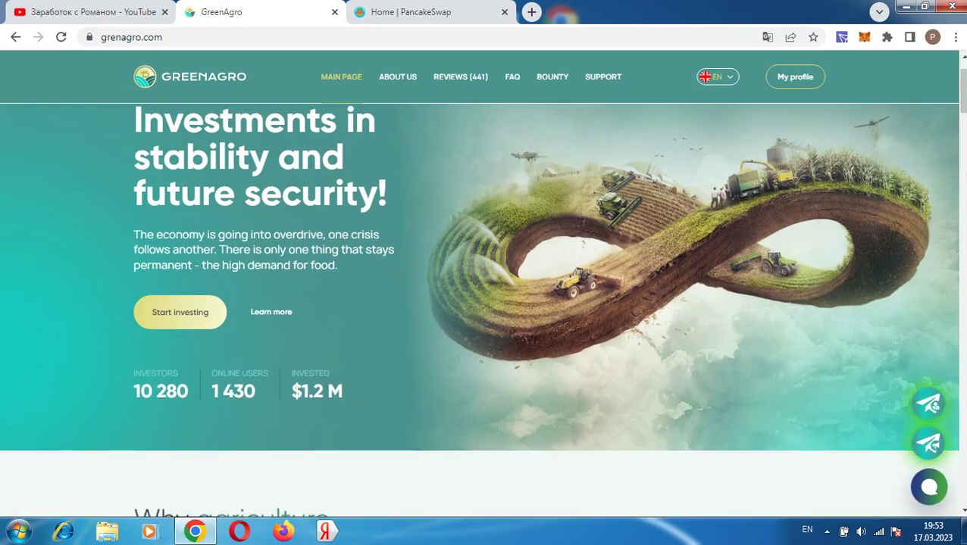
scroll(483, 303, up, 1)
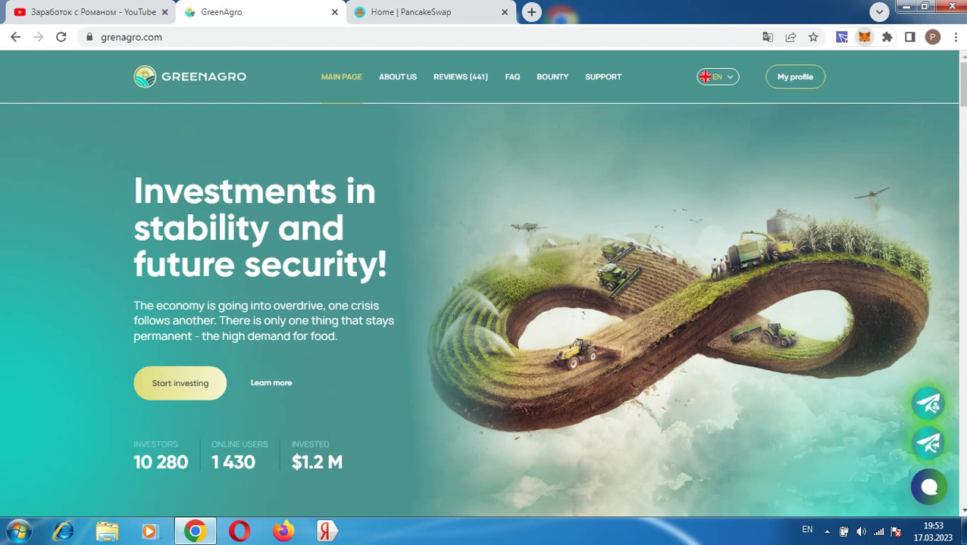
click(863, 36)
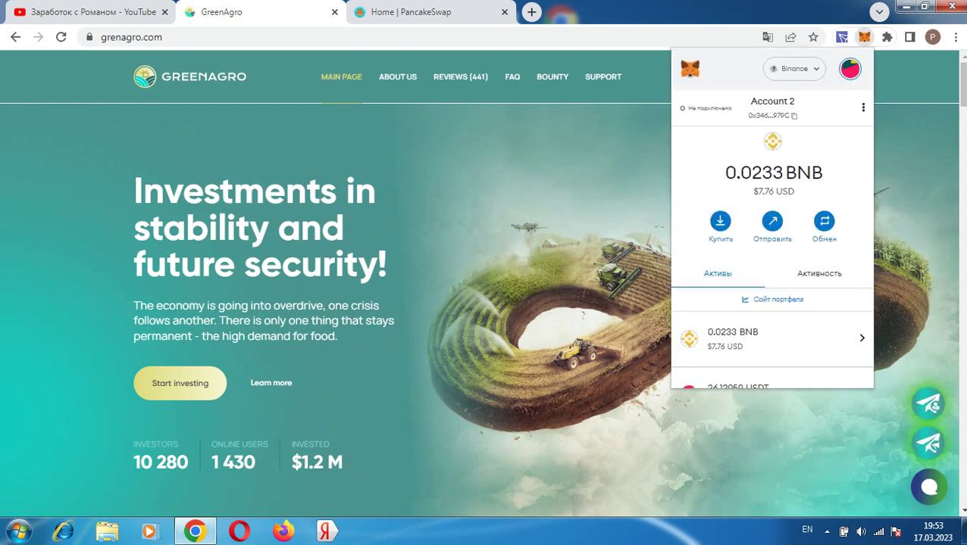
scroll(772, 238, down, 3)
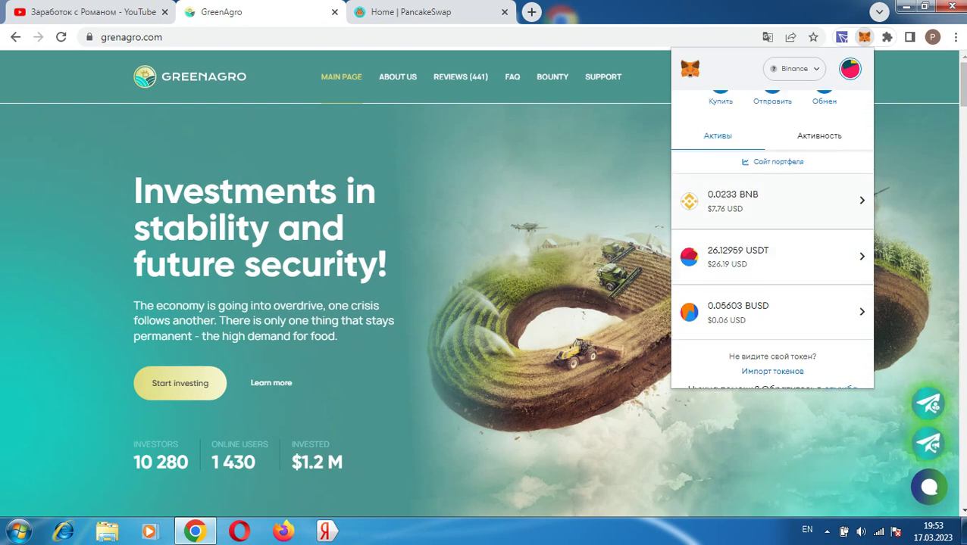
scroll(772, 239, up, 3)
Go to the personal profile and open the page for making a new deposit.
click(795, 77)
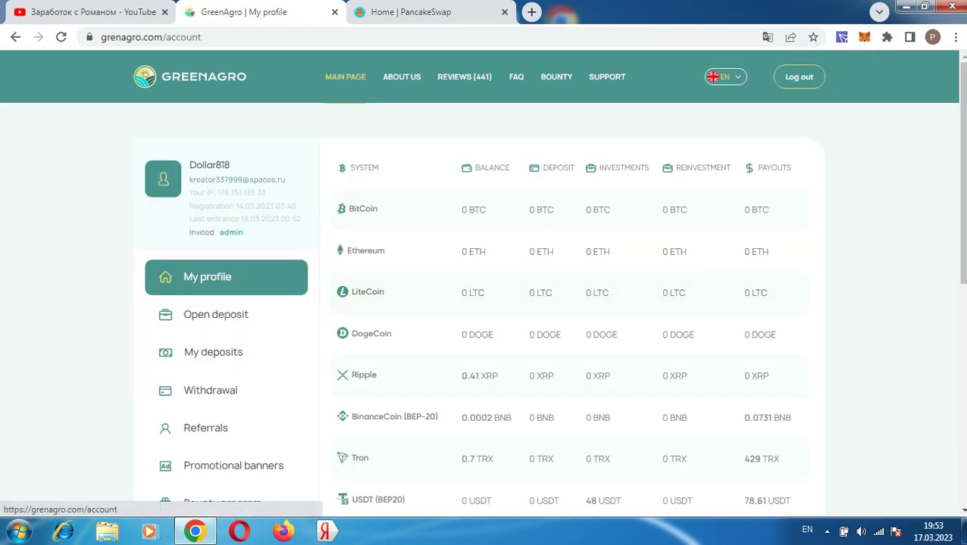
scroll(226, 277, down, 3)
click(216, 244)
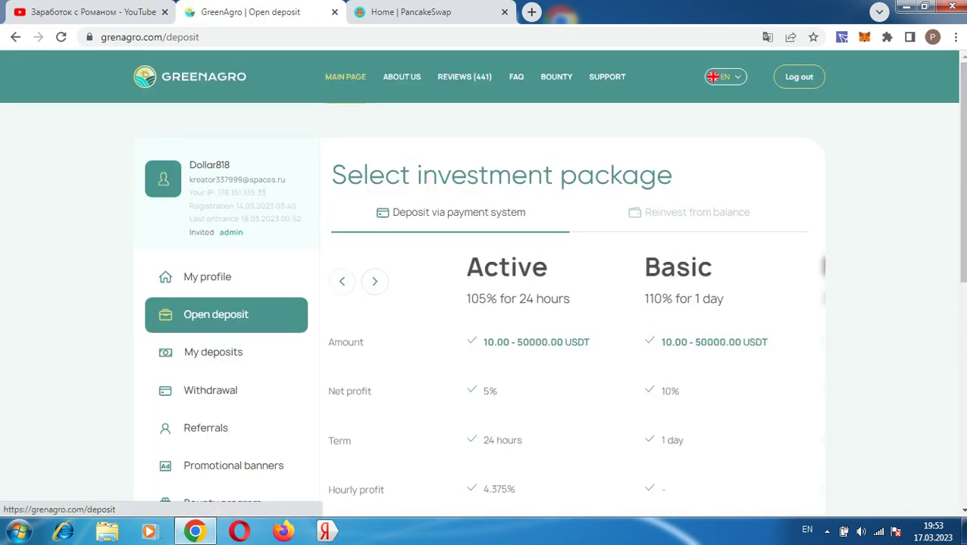
Submit a deposit of 20 USDT (BEP20) in the preselected Basic package.
scroll(542, 303, down, 2)
scroll(542, 303, down, 2)
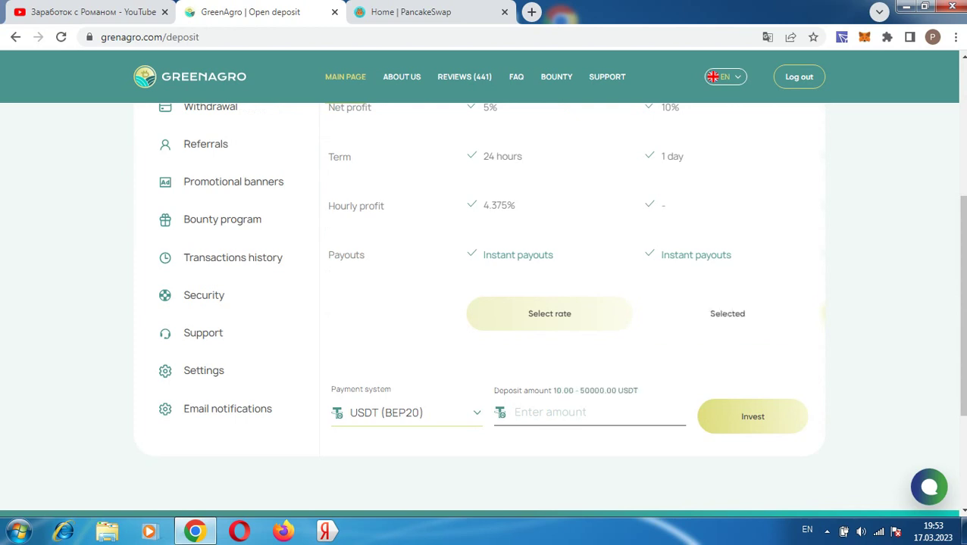
scroll(543, 303, down, 1)
click(576, 341)
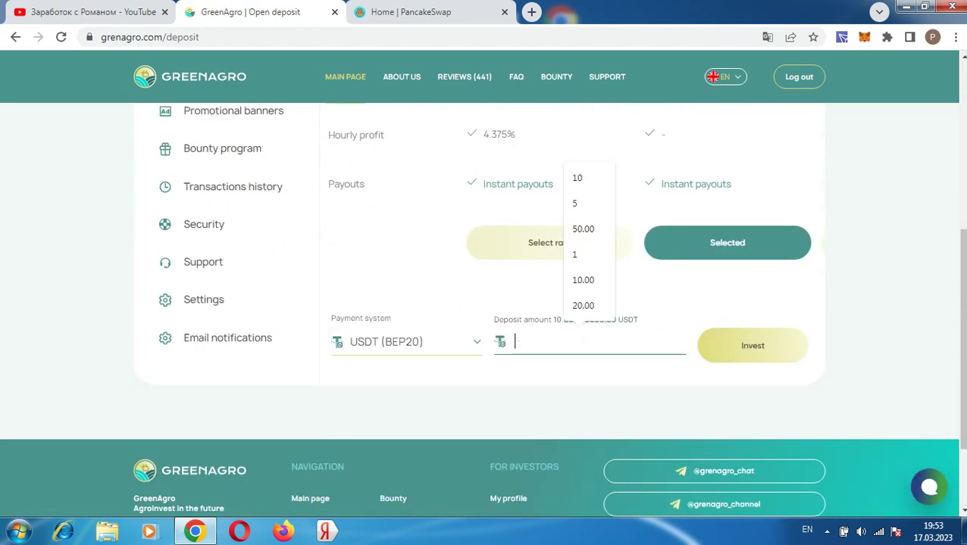
text(20)
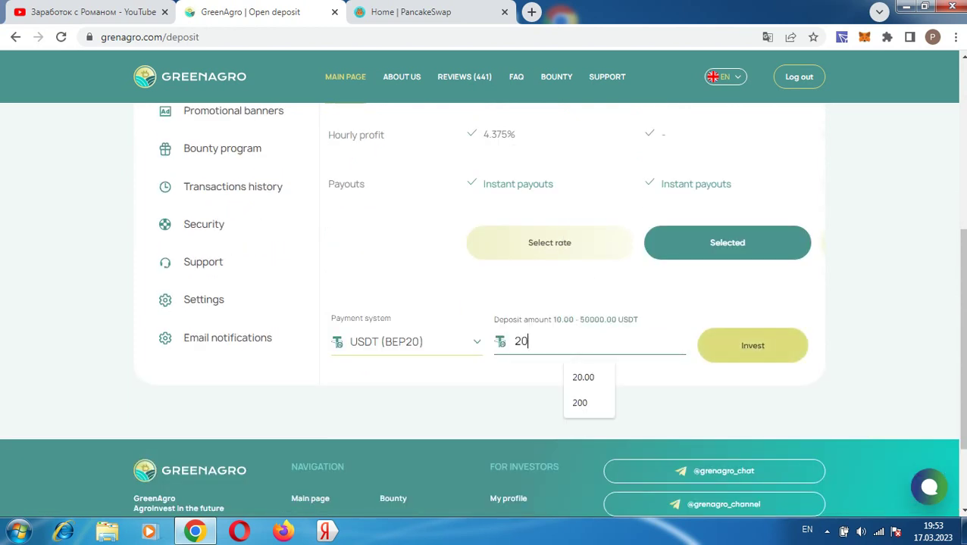
click(752, 346)
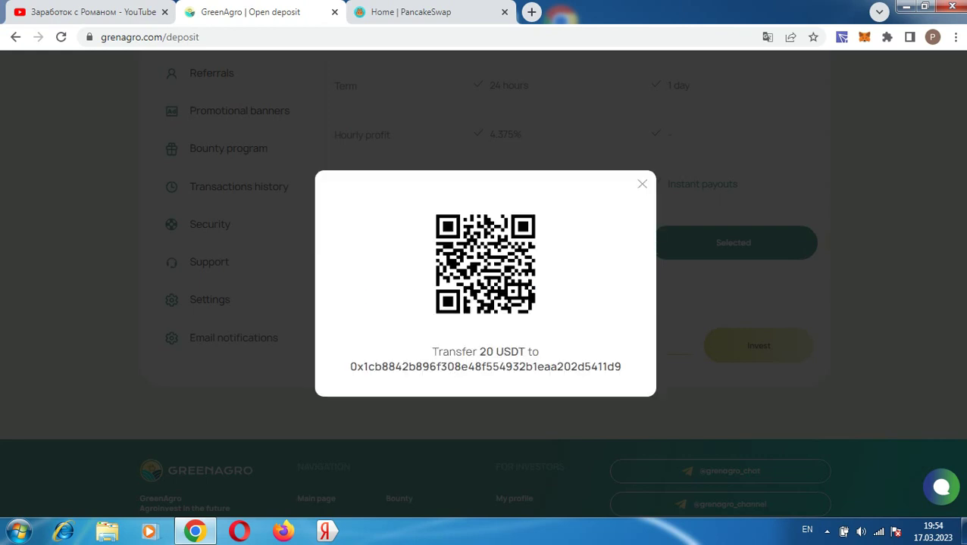
Copy the deposit's wallet address and paste it as the recipient of a new MetaMask transfer.
drag(622, 367, 347, 366)
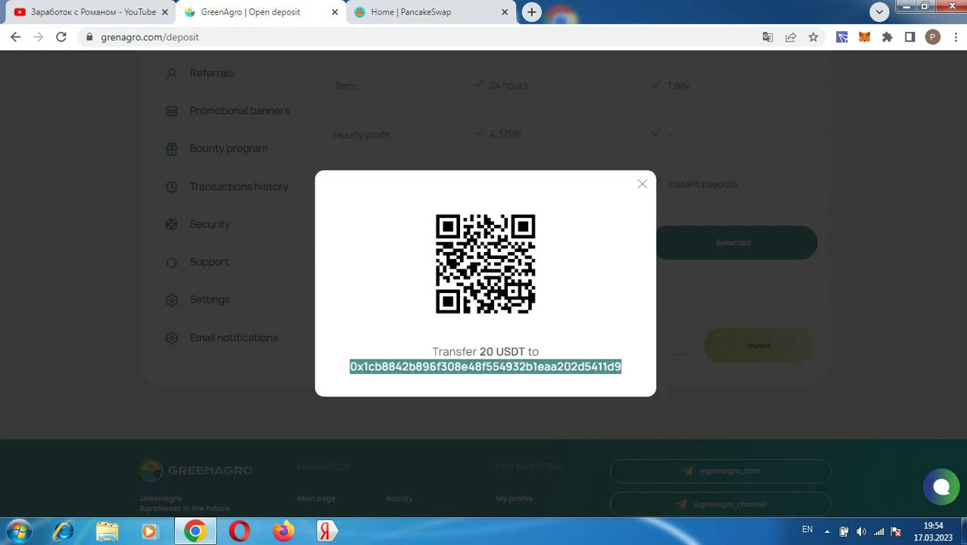
right_click(397, 366)
click(442, 376)
click(863, 36)
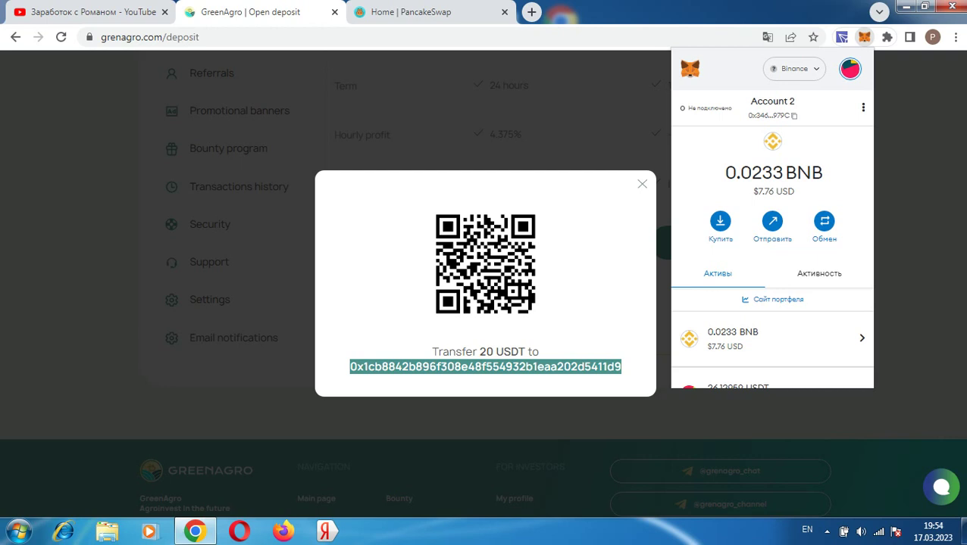
scroll(772, 239, down, 3)
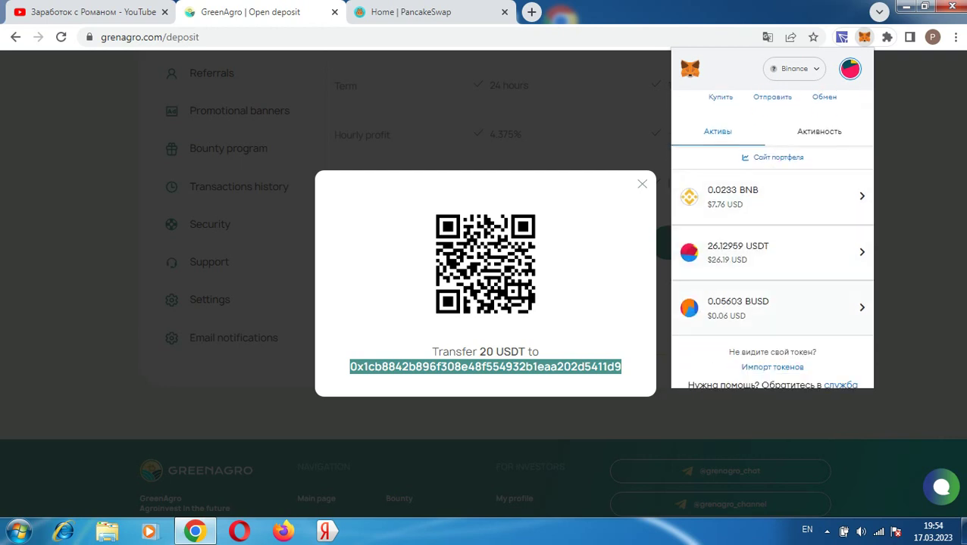
scroll(772, 239, up, 3)
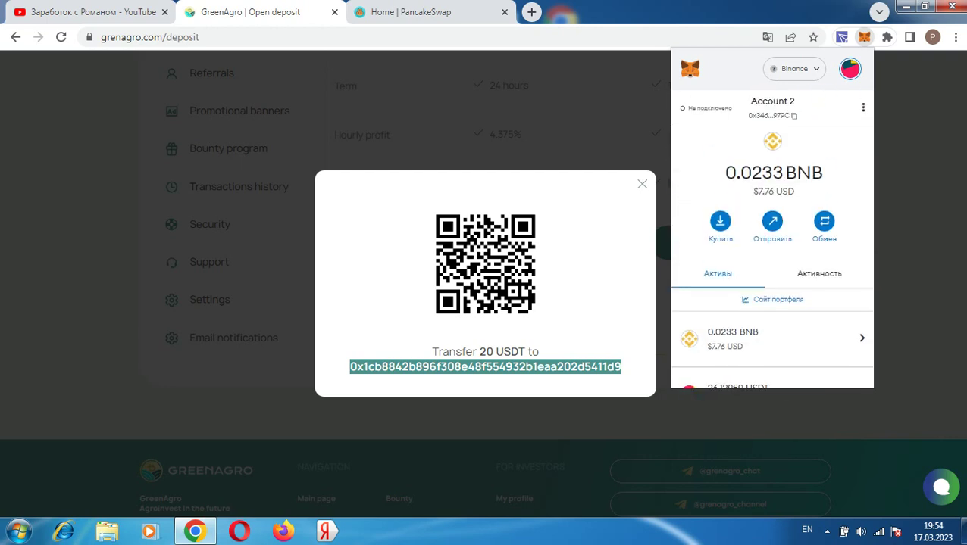
click(772, 224)
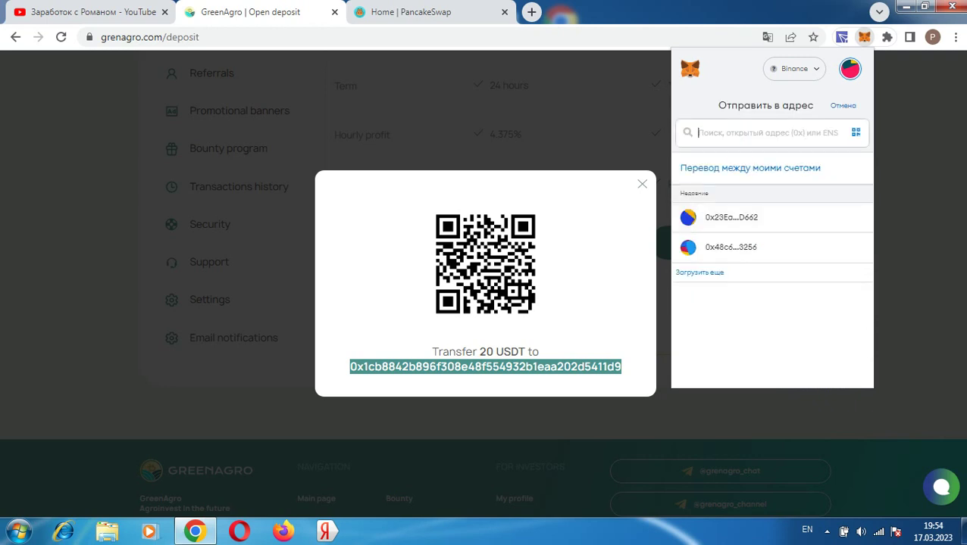
key(ctrl+v)
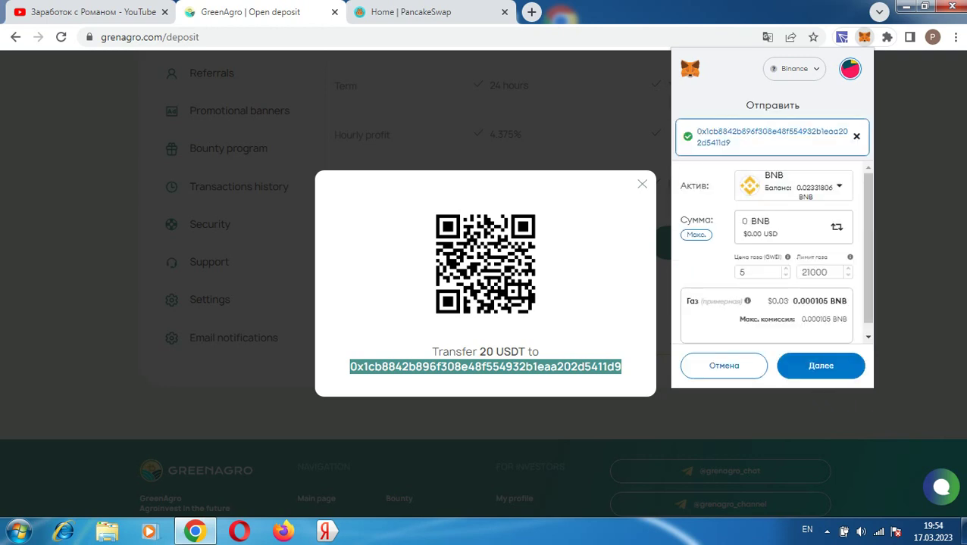
Choose USDT as the transfer asset, set the amount to 20 and confirm the transaction.
click(792, 185)
click(788, 274)
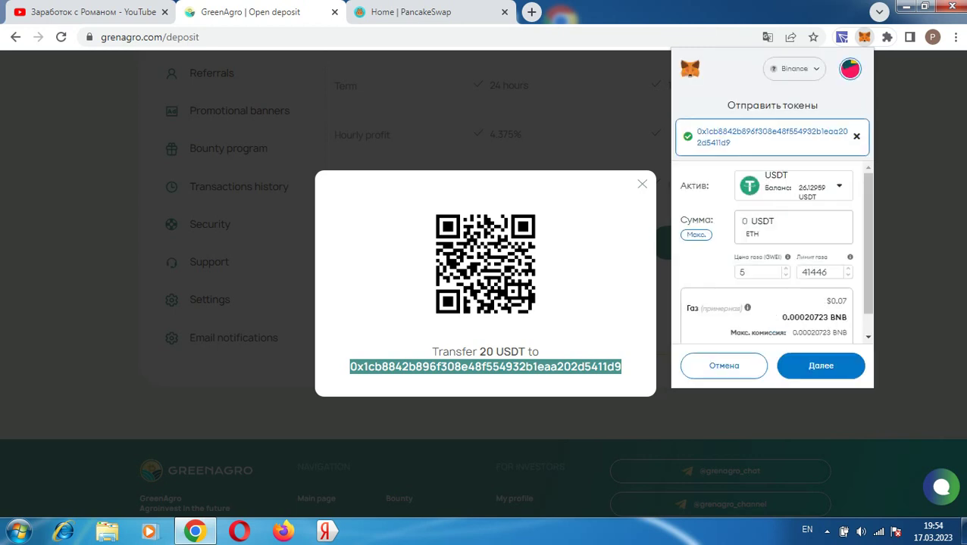
text(20)
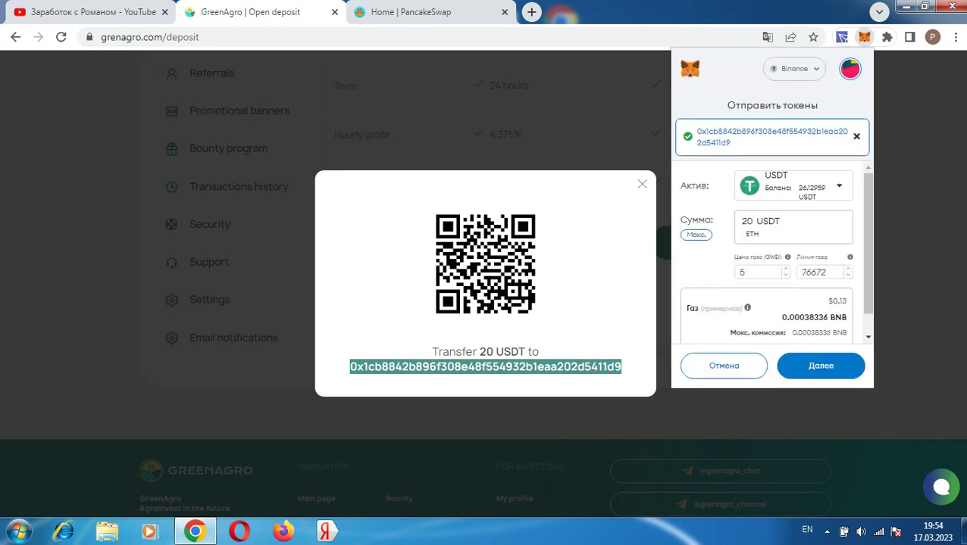
scroll(773, 251, down, 1)
key(Return)
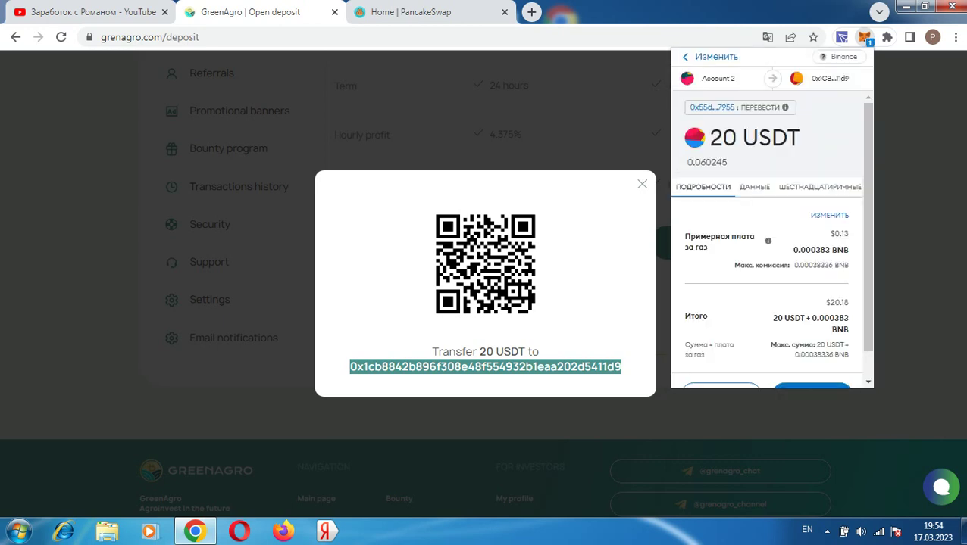
scroll(771, 250, down, 1)
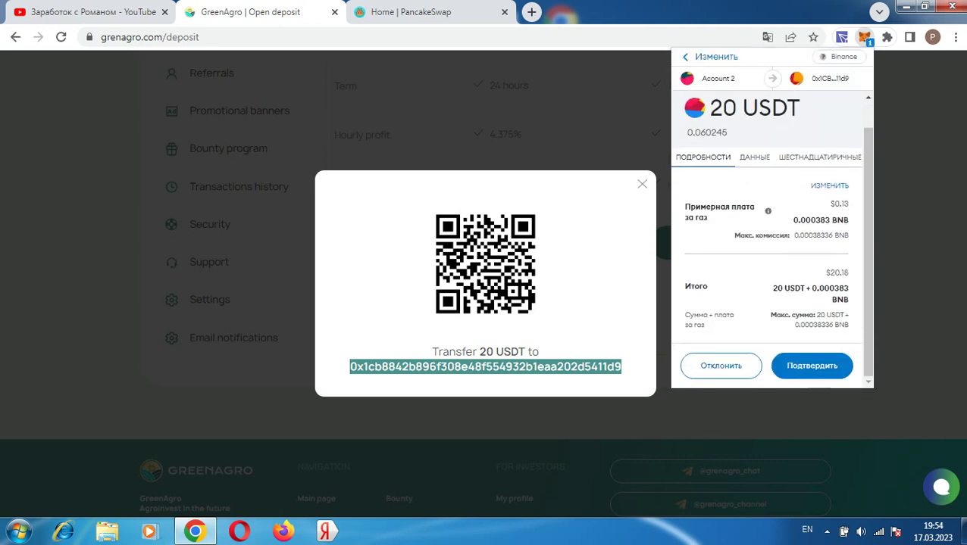
click(812, 366)
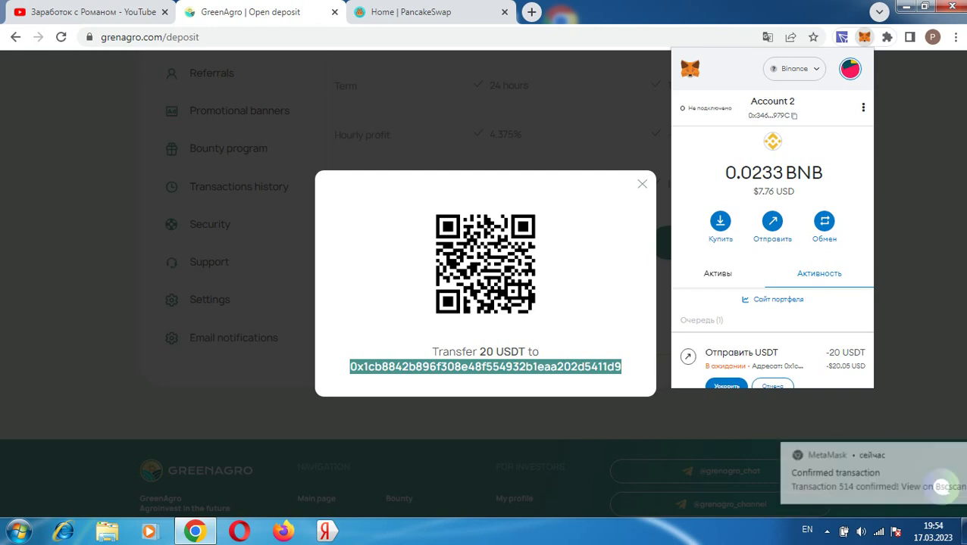
Dismiss the wallet and the payment dialog, and open the list of the account's deposits.
click(212, 249)
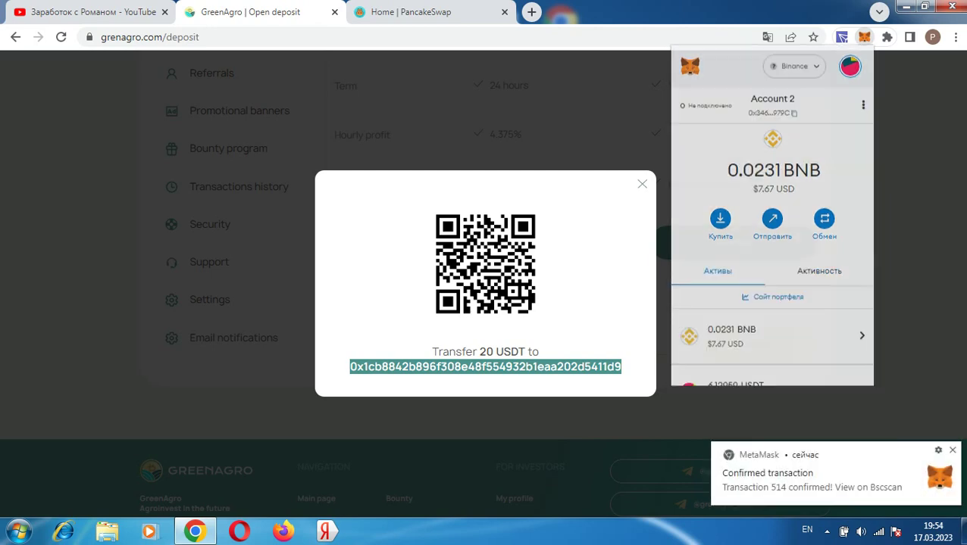
click(212, 250)
scroll(212, 250, up, 5)
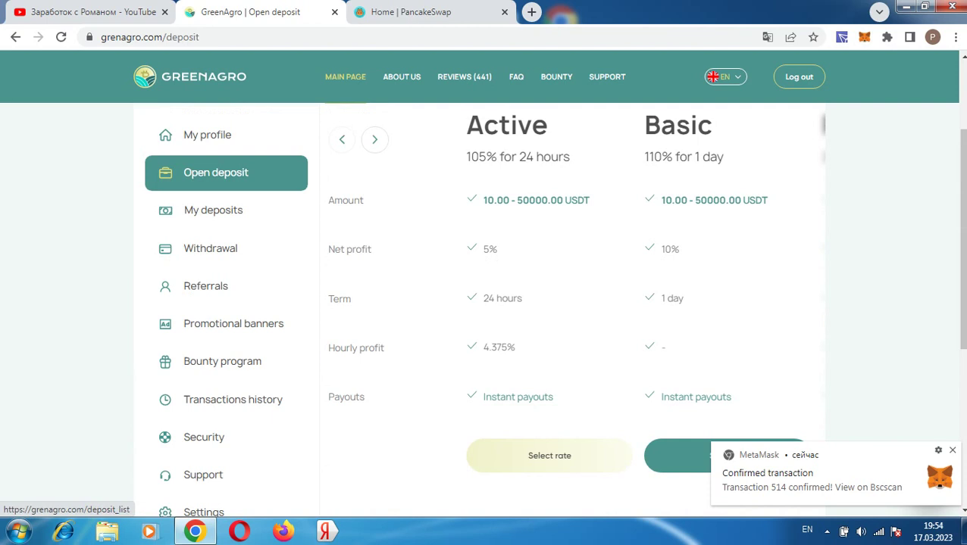
click(213, 209)
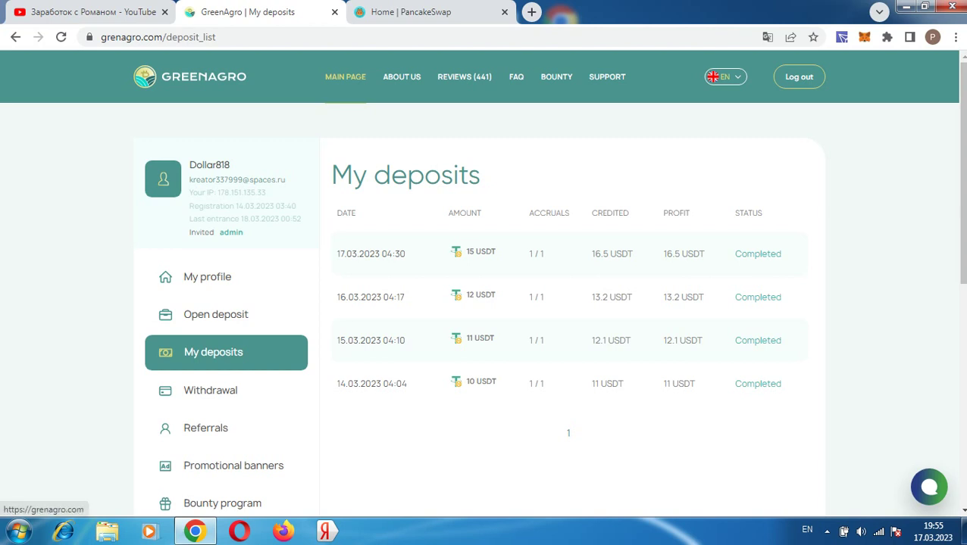
Return to the GreenAgro main page and look through its investment packages, advantages, statistics, latest deposits and payouts.
click(190, 76)
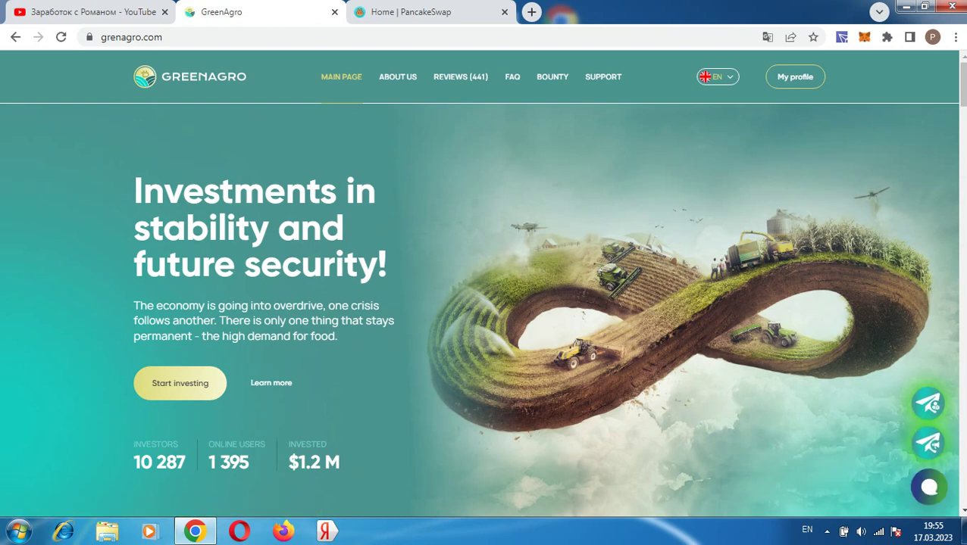
scroll(483, 310, down, 6)
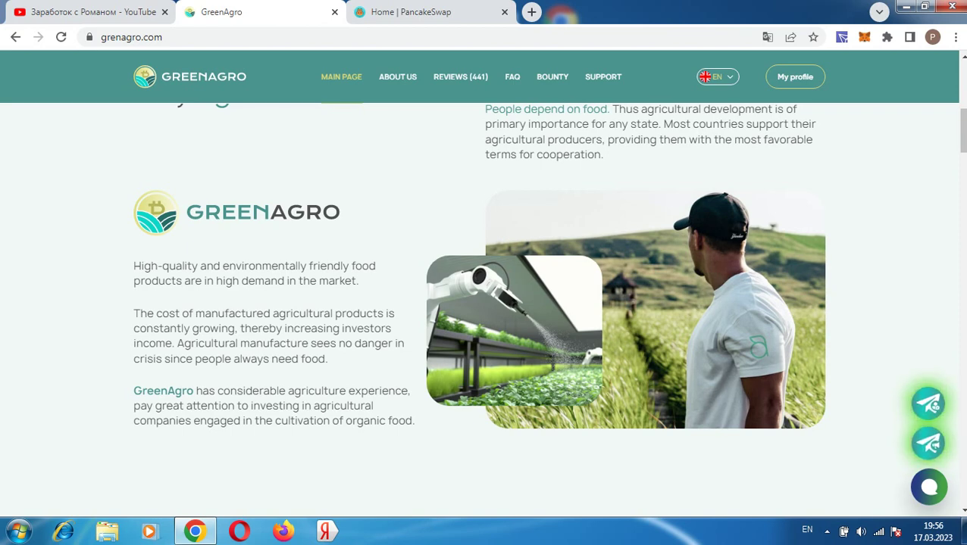
scroll(478, 303, down, 1)
scroll(479, 303, down, 12)
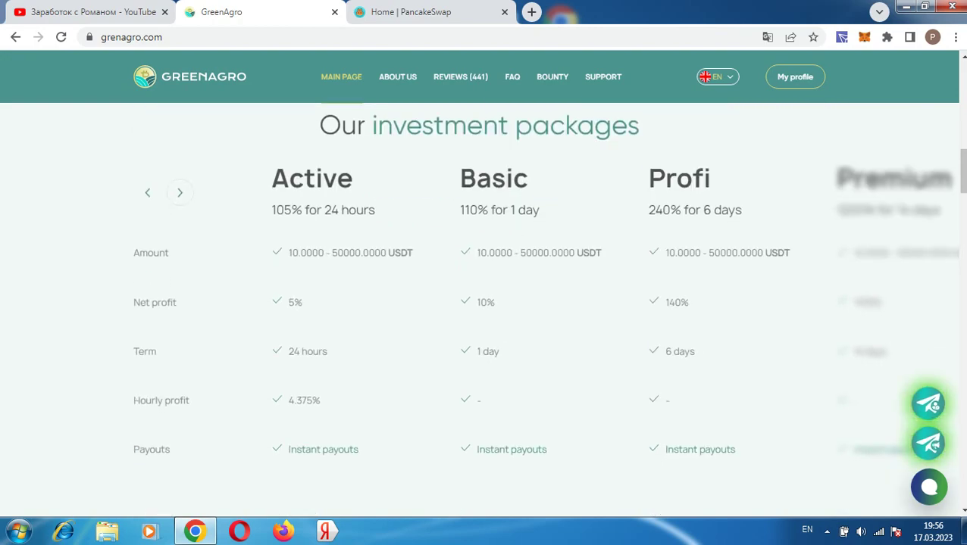
scroll(479, 303, down, 7)
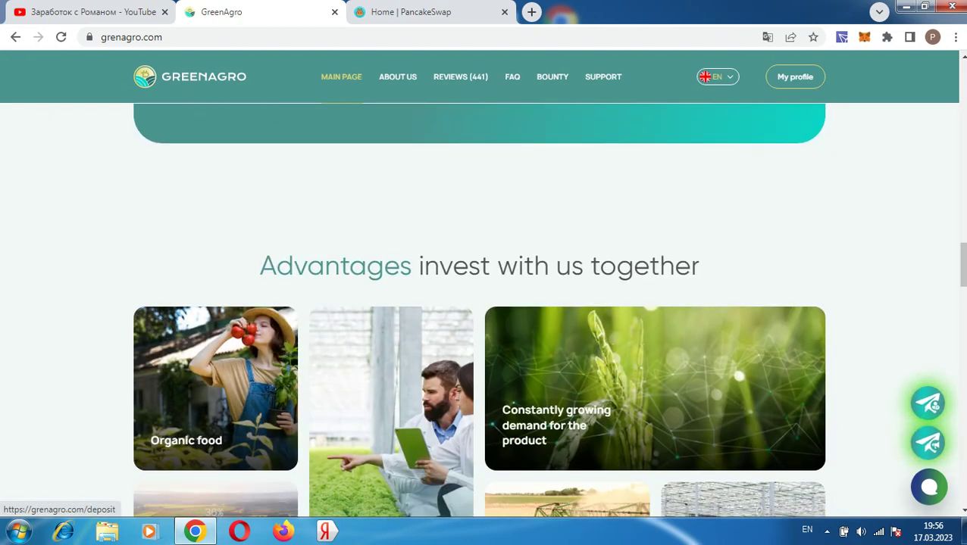
scroll(479, 303, down, 12)
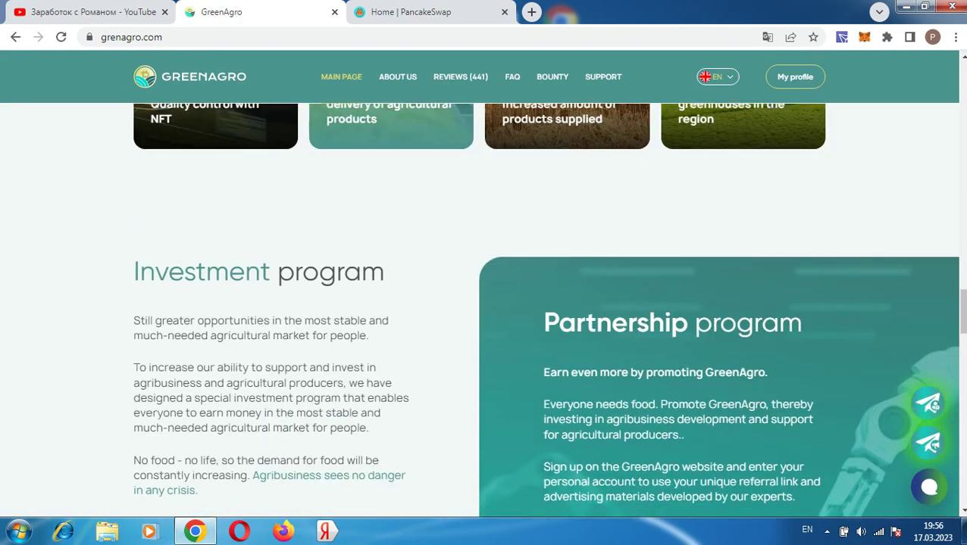
scroll(479, 303, down, 7)
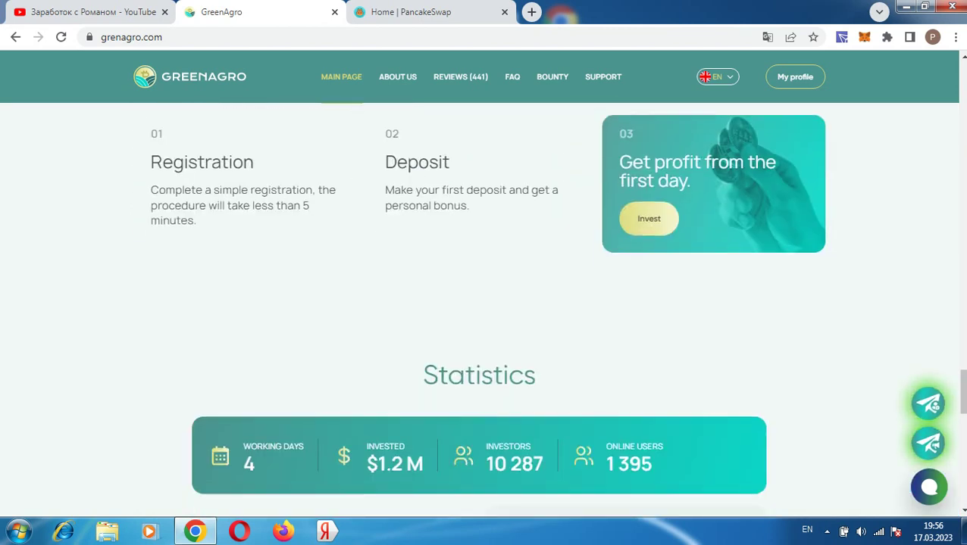
scroll(479, 303, down, 3)
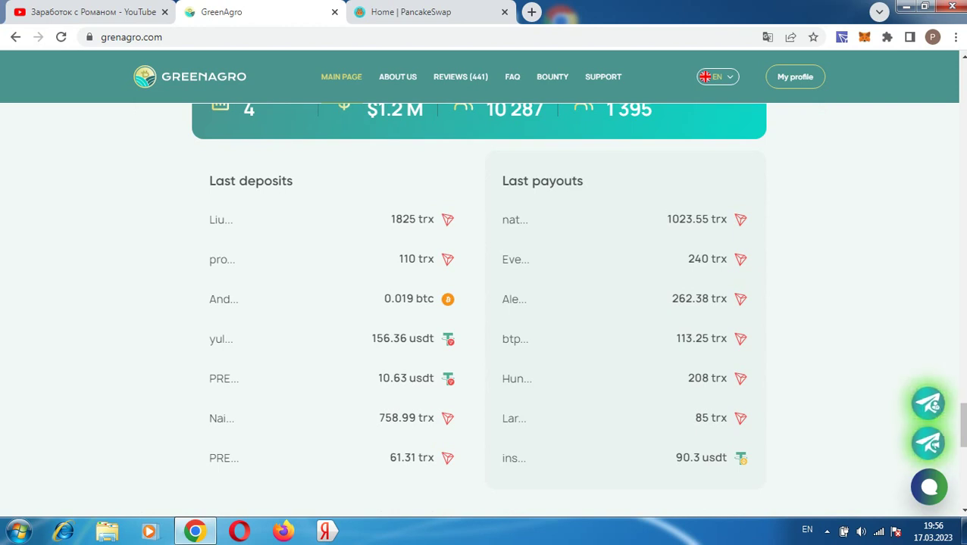
scroll(479, 303, down, 2)
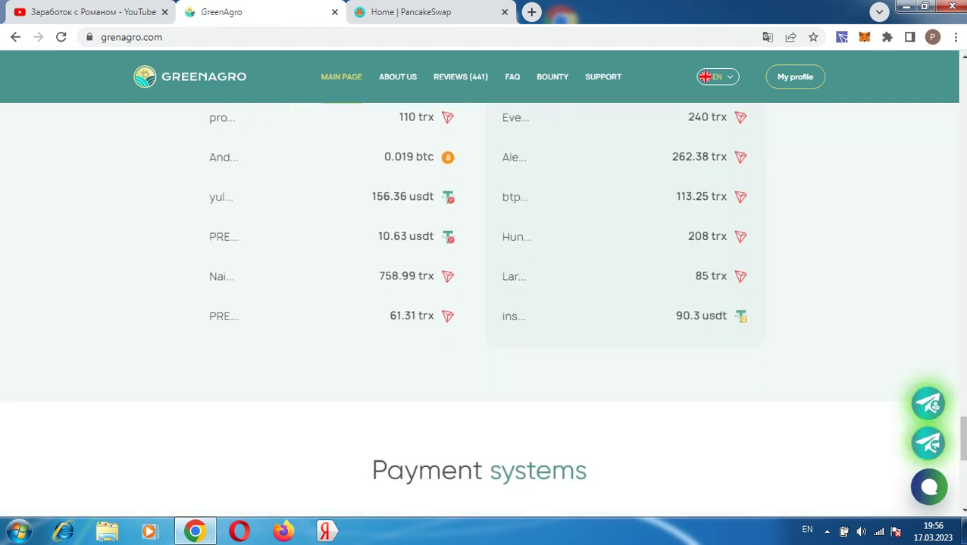
scroll(479, 303, down, 5)
scroll(479, 303, up, 15)
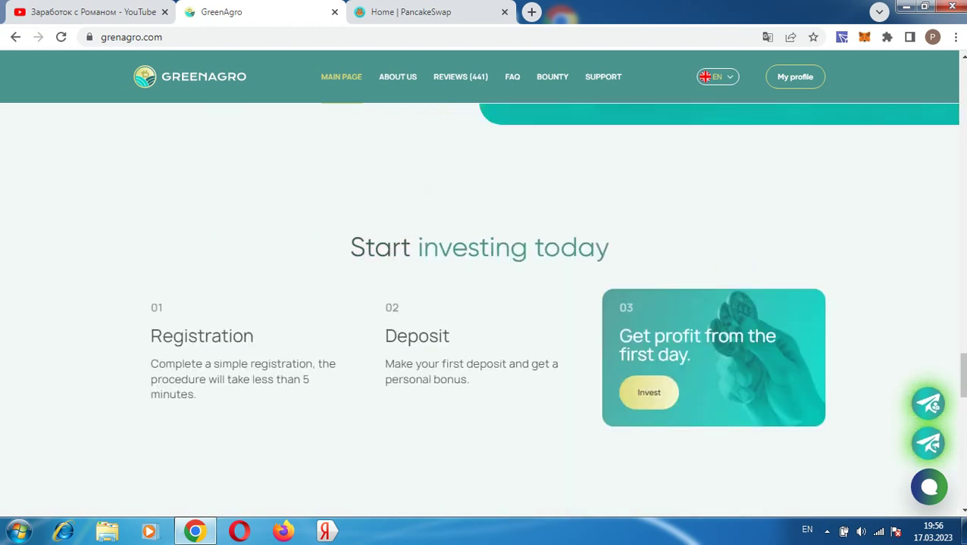
scroll(479, 302, down, 4)
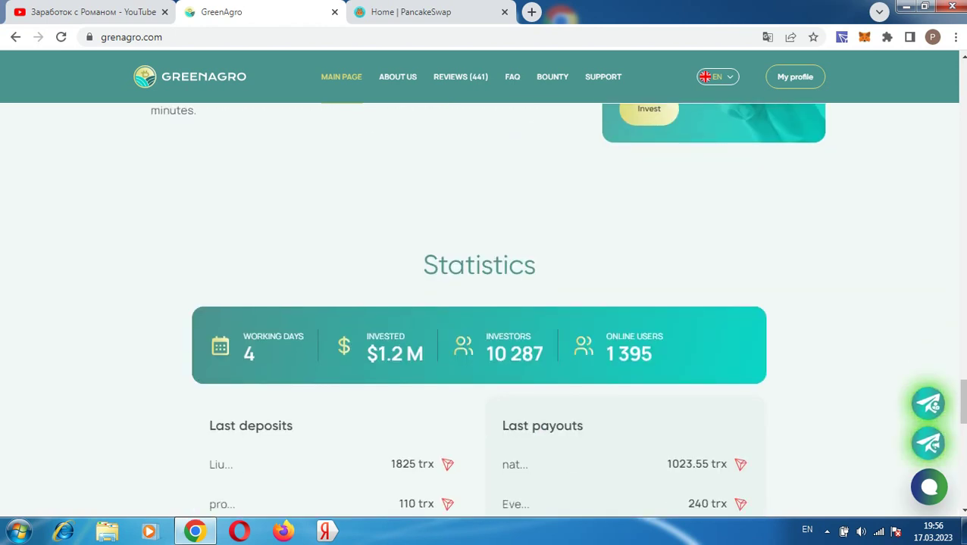
scroll(479, 303, up, 10)
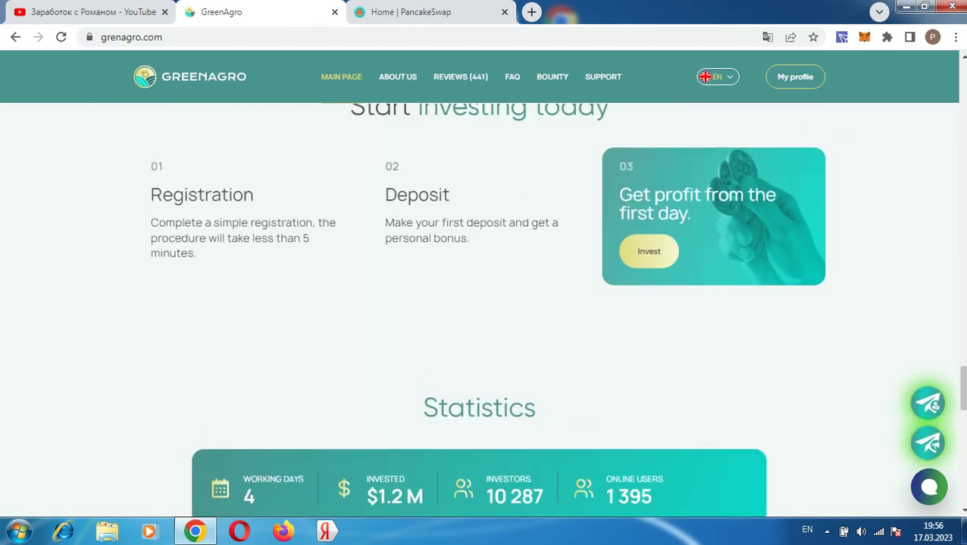
Look through the main page's advantages, investment and partnership programs, statistics, latest deposits and payouts.
scroll(479, 303, up, 8)
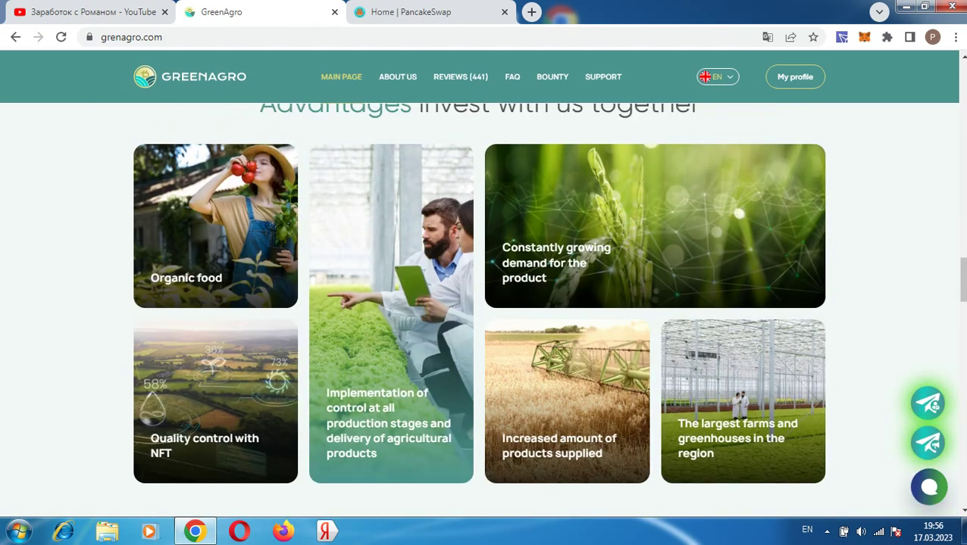
scroll(479, 303, down, 1)
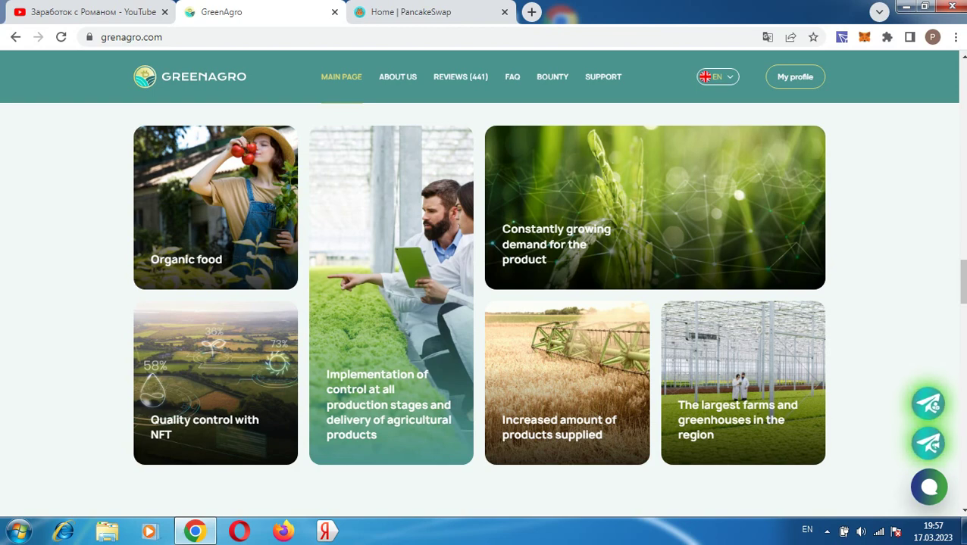
scroll(483, 303, down, 10)
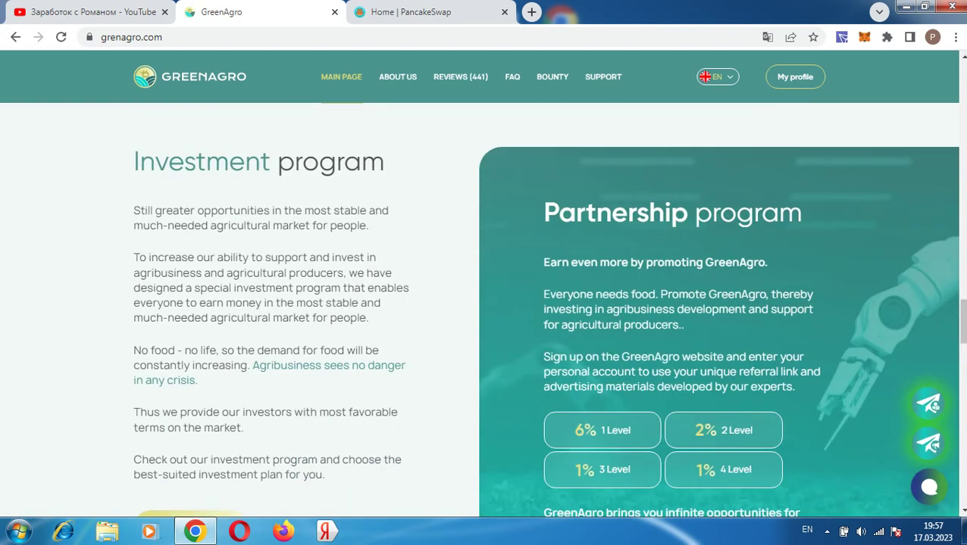
scroll(483, 303, down, 8)
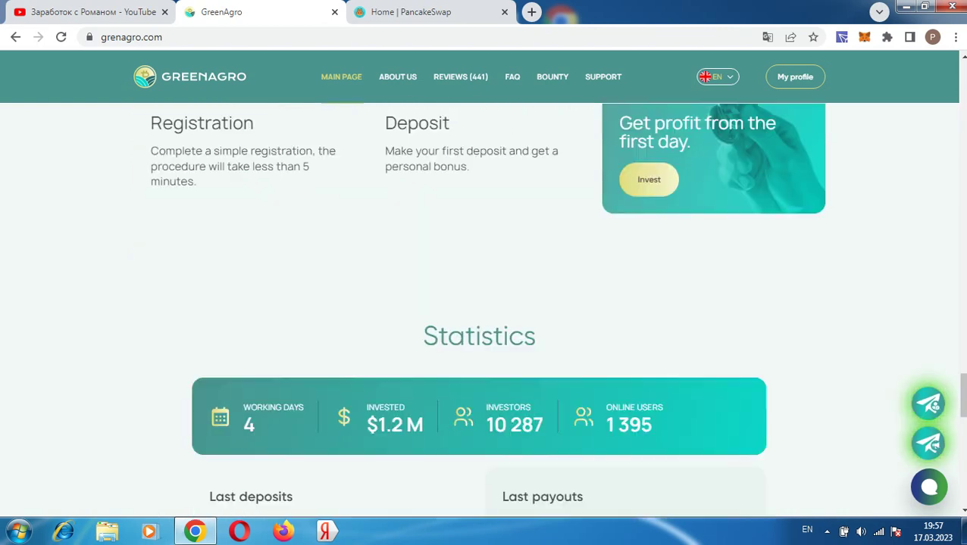
scroll(483, 303, down, 1)
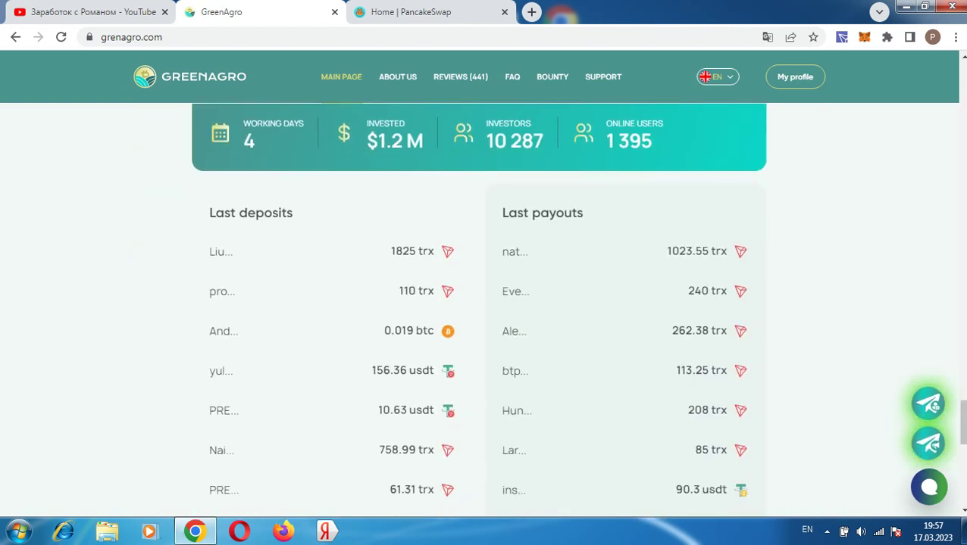
scroll(483, 303, up, 1)
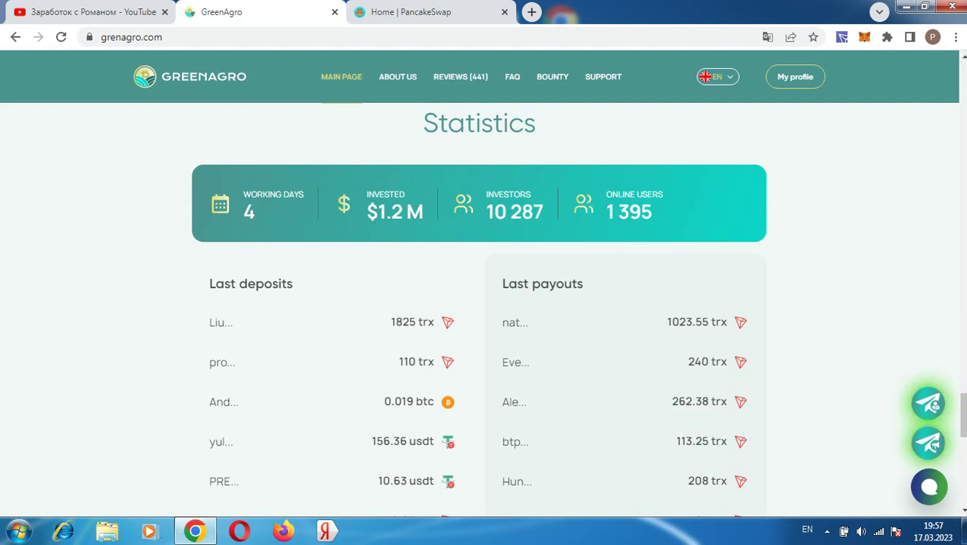
Open the account profile to view the balances per payment system, and bring up the list of the account's deposits.
scroll(483, 303, up, 20)
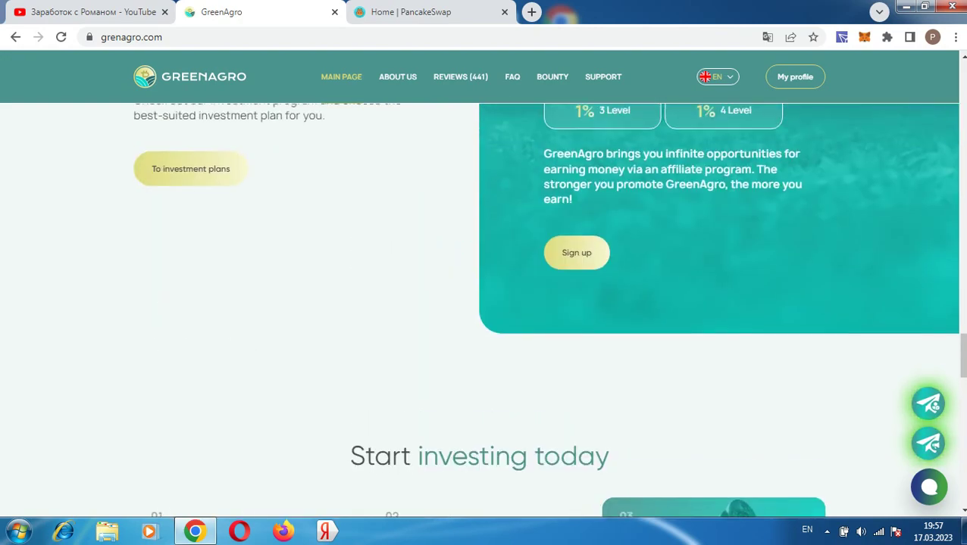
scroll(483, 303, up, 20)
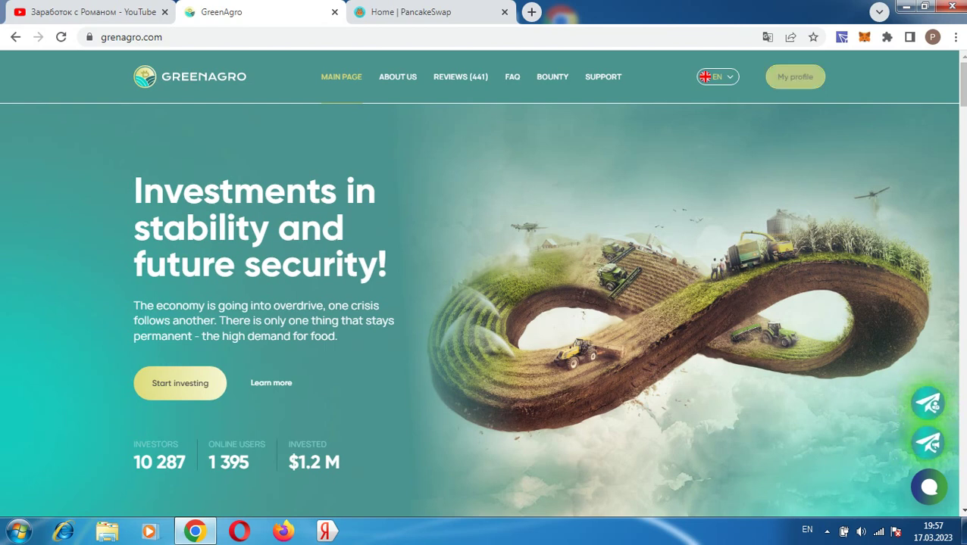
click(795, 77)
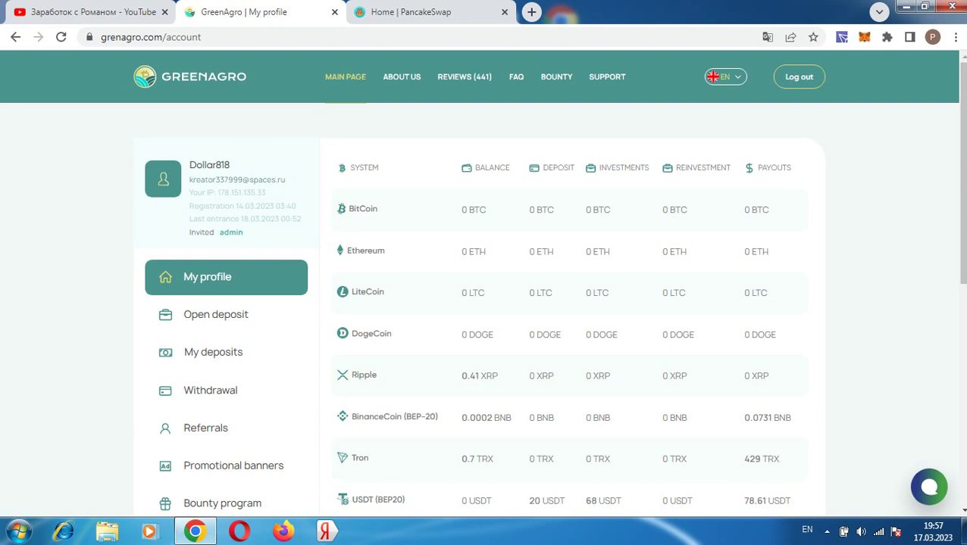
click(213, 352)
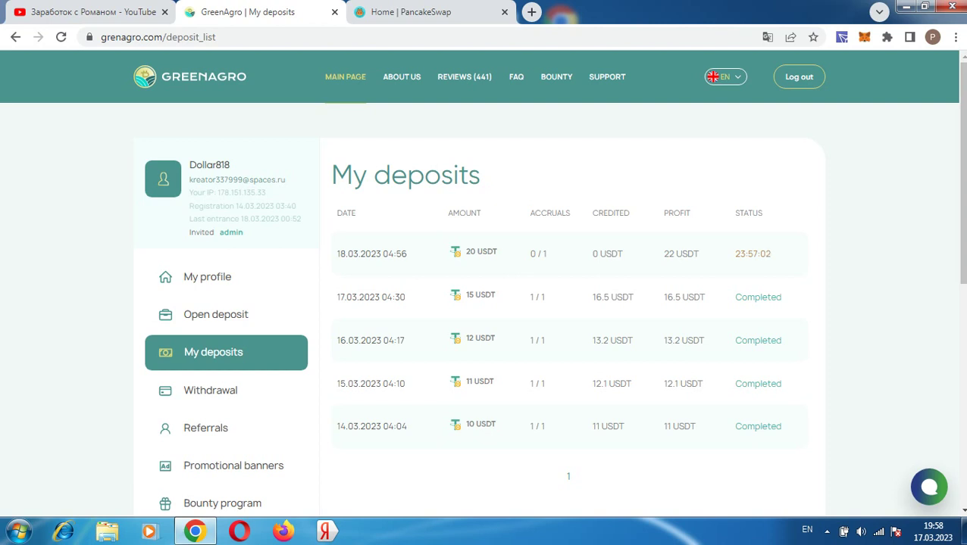
Open the account's bounty program and read through the video review reward, its requirements and the application history.
scroll(484, 303, down, 4)
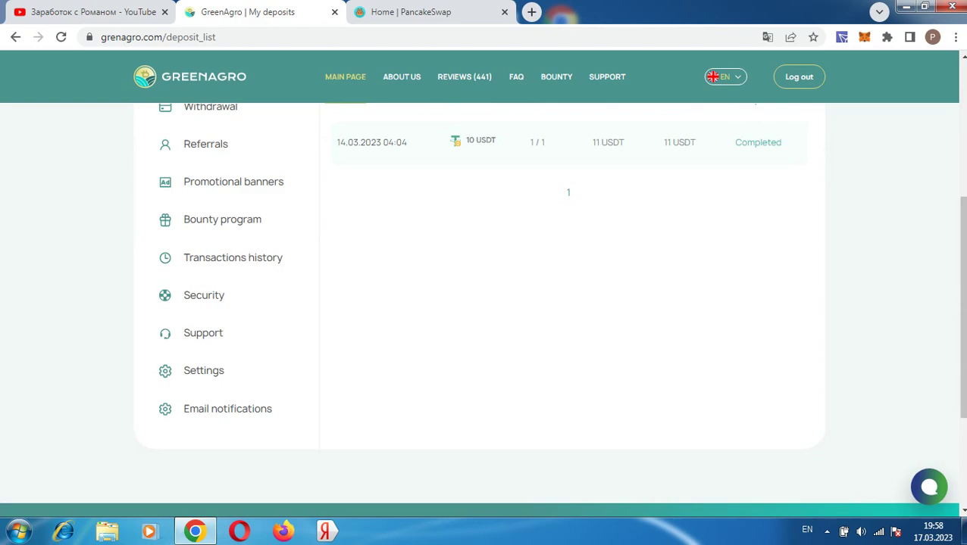
click(222, 219)
scroll(568, 303, down, 1)
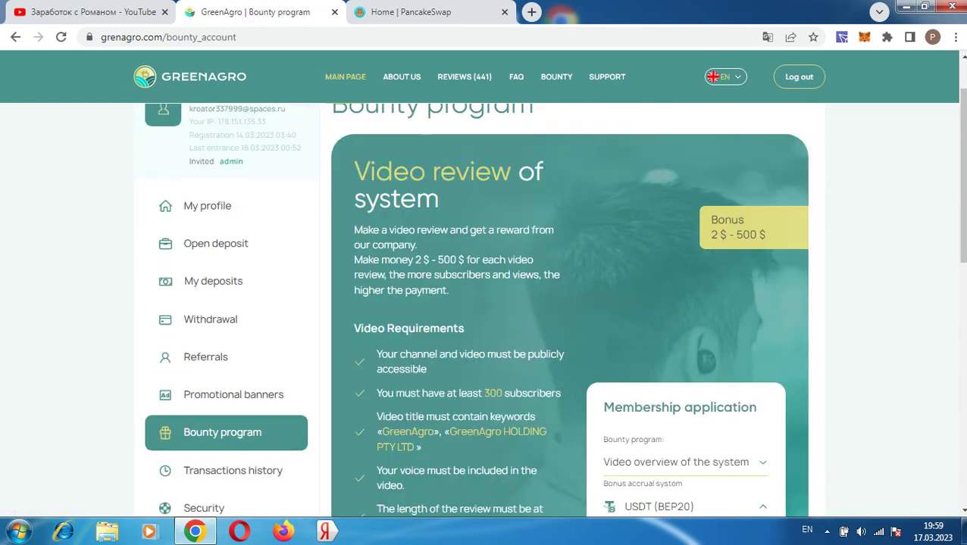
scroll(485, 303, down, 12)
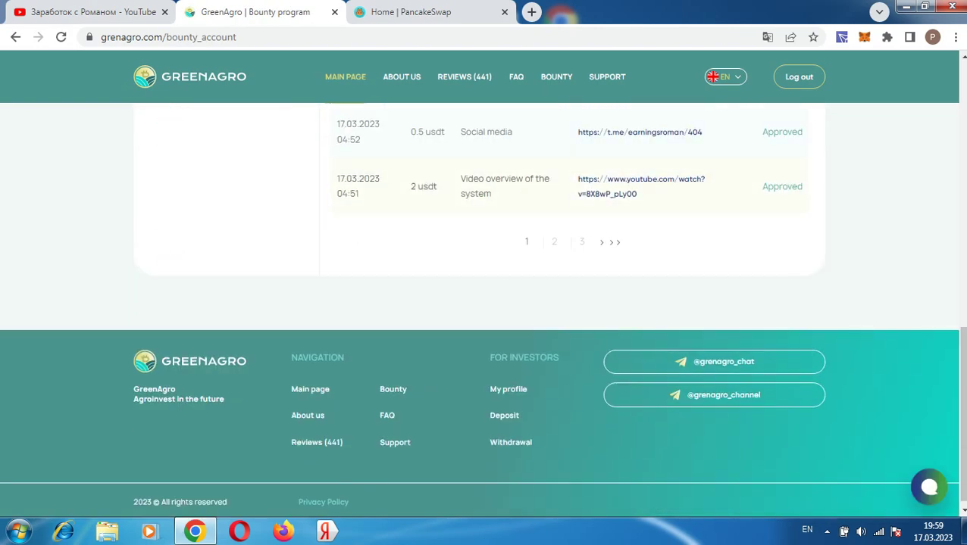
scroll(485, 303, up, 2)
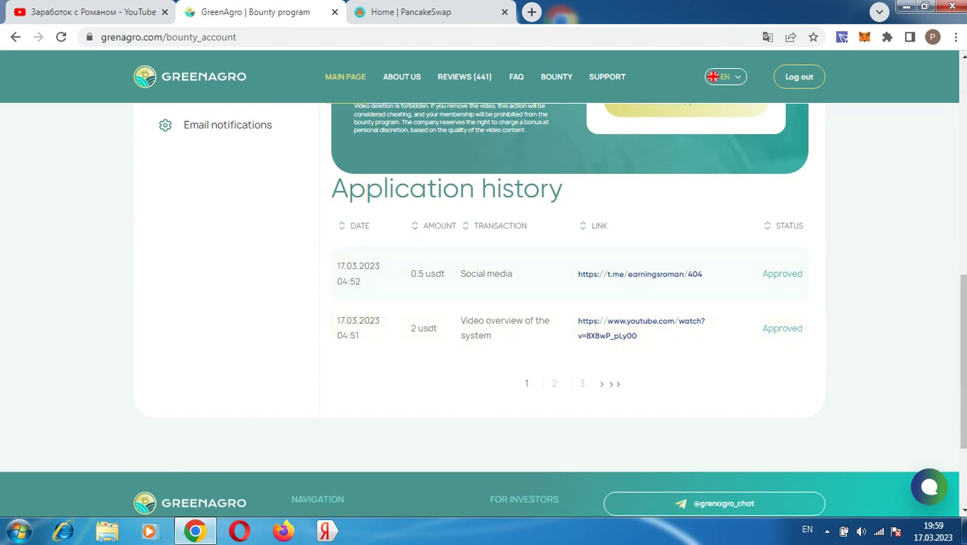
scroll(485, 303, up, 8)
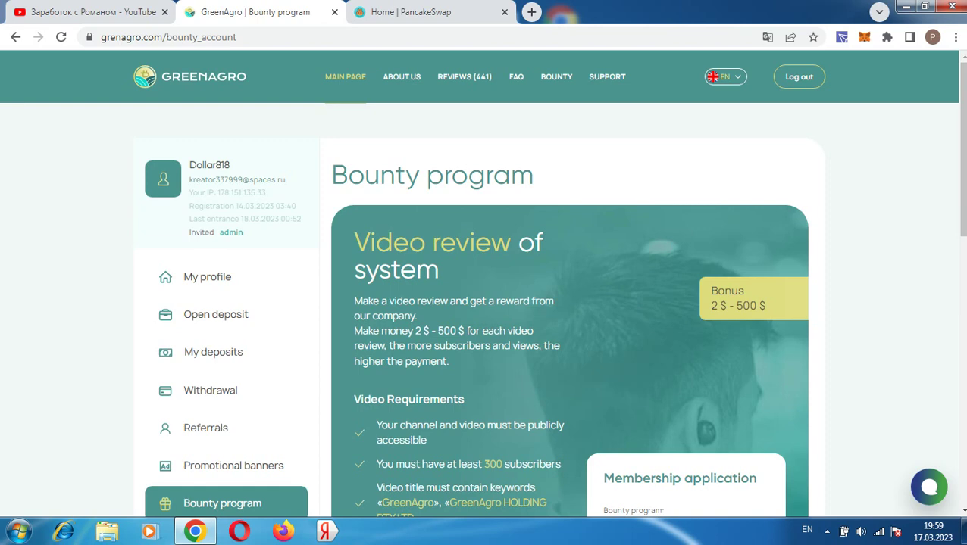
scroll(484, 303, down, 2)
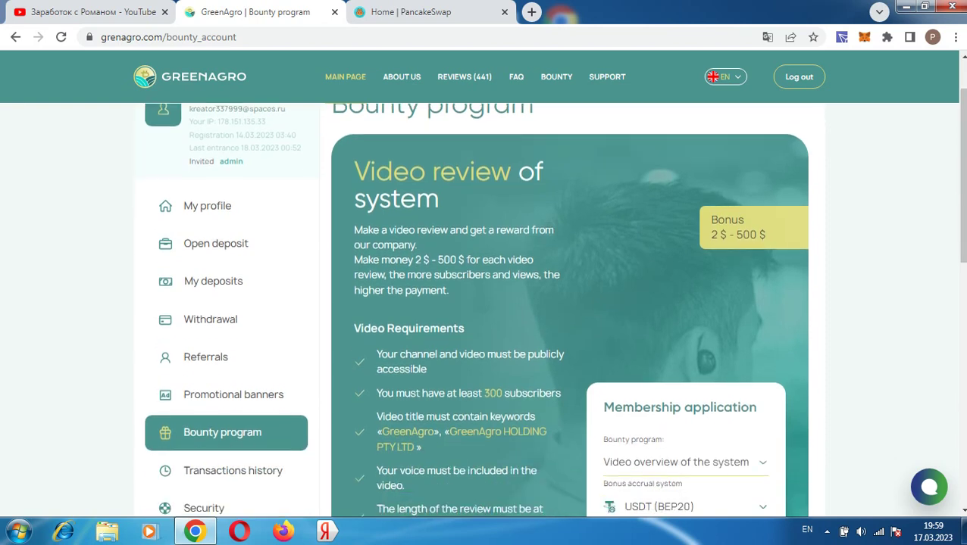
scroll(485, 303, down, 8)
scroll(485, 303, down, 2)
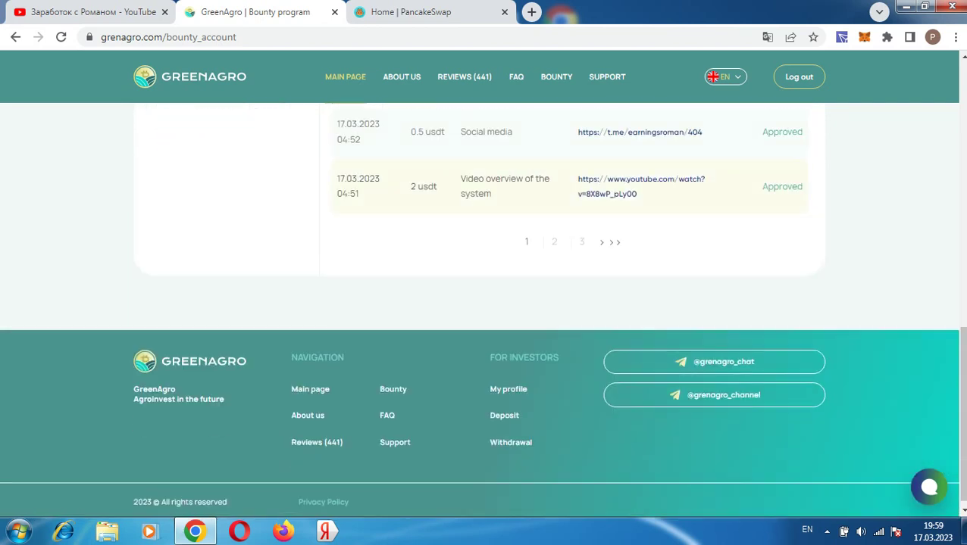
Examine the bounty membership application form alongside the video requirements and the approved entries in the application history.
scroll(485, 303, up, 5)
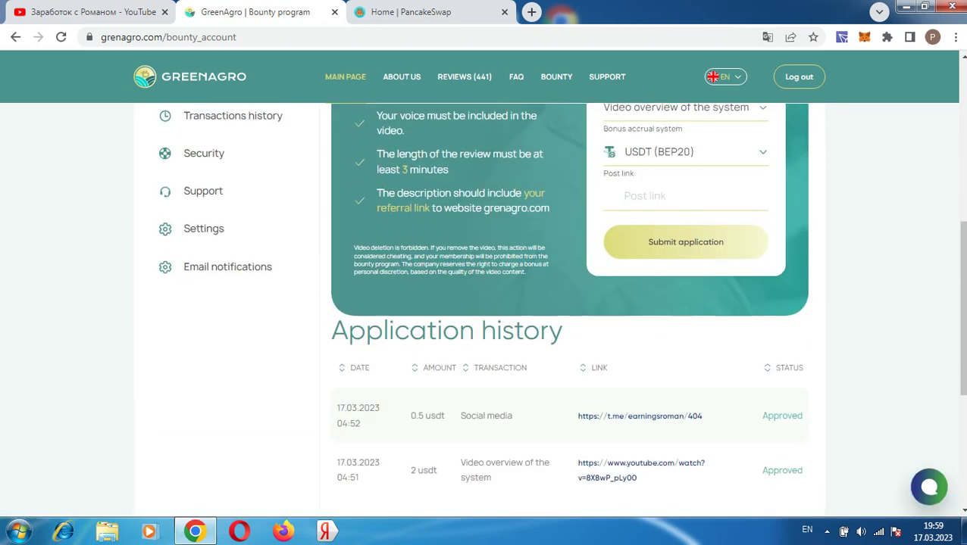
scroll(485, 303, up, 1)
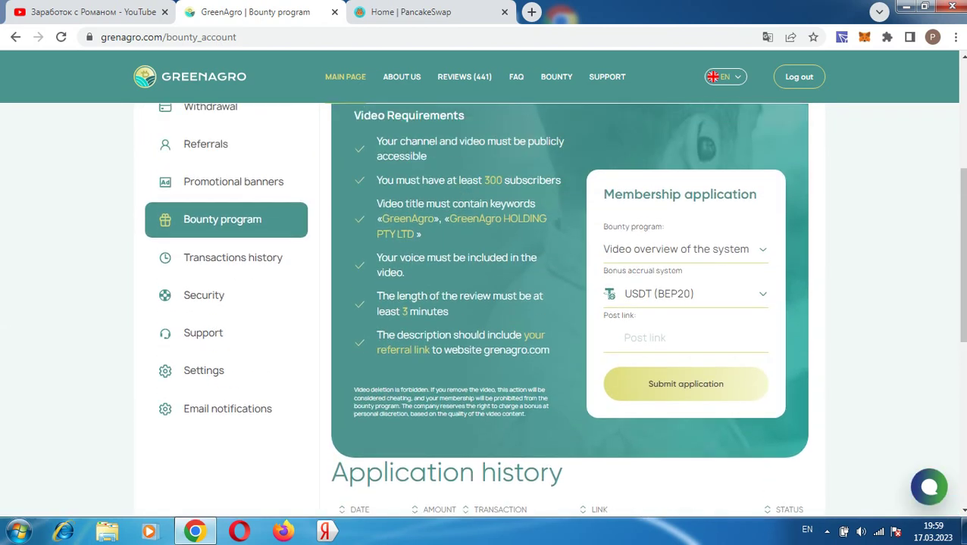
scroll(485, 303, down, 4)
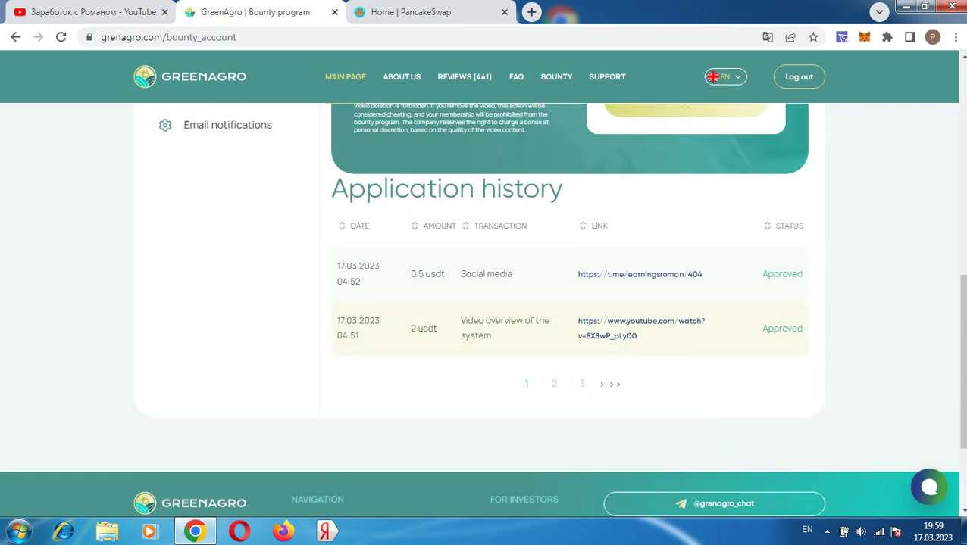
scroll(485, 303, up, 4)
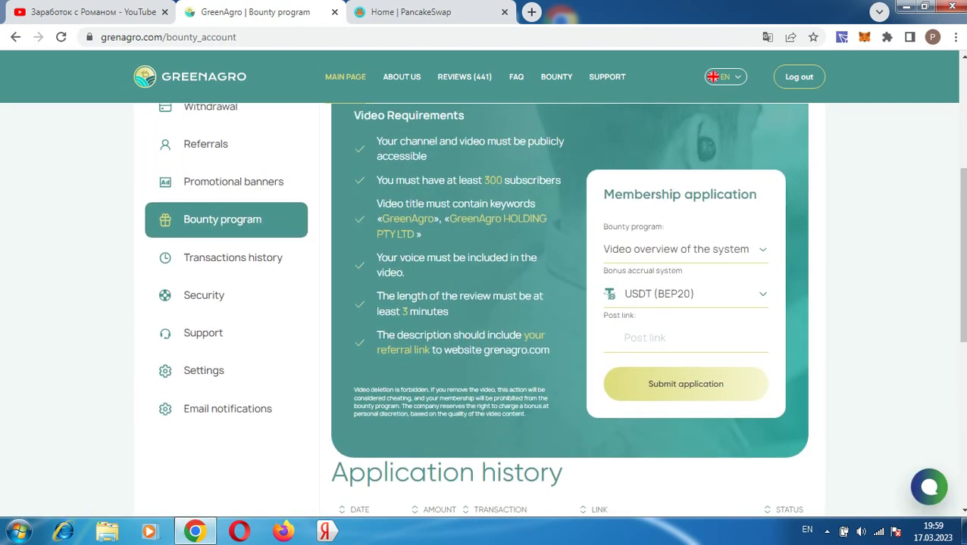
scroll(485, 303, up, 2)
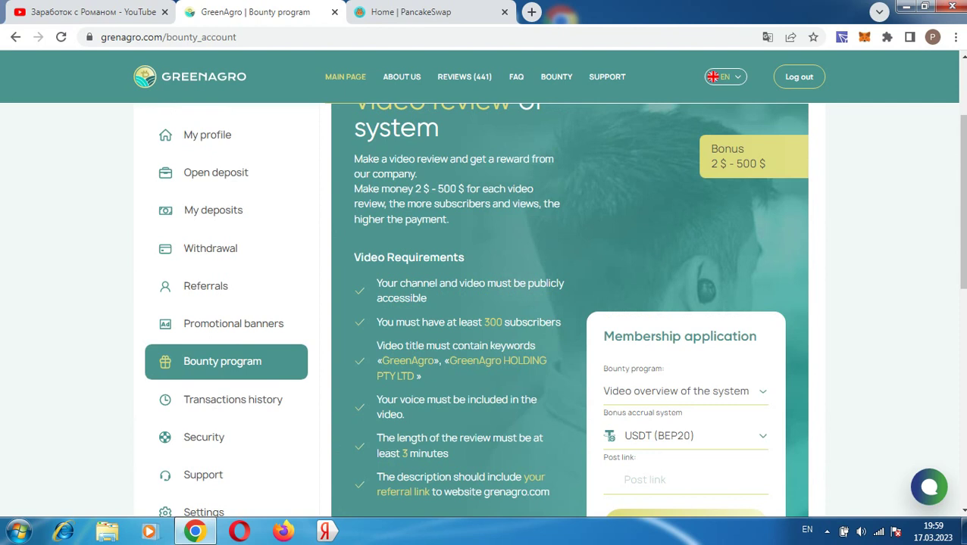
scroll(553, 311, up, 1)
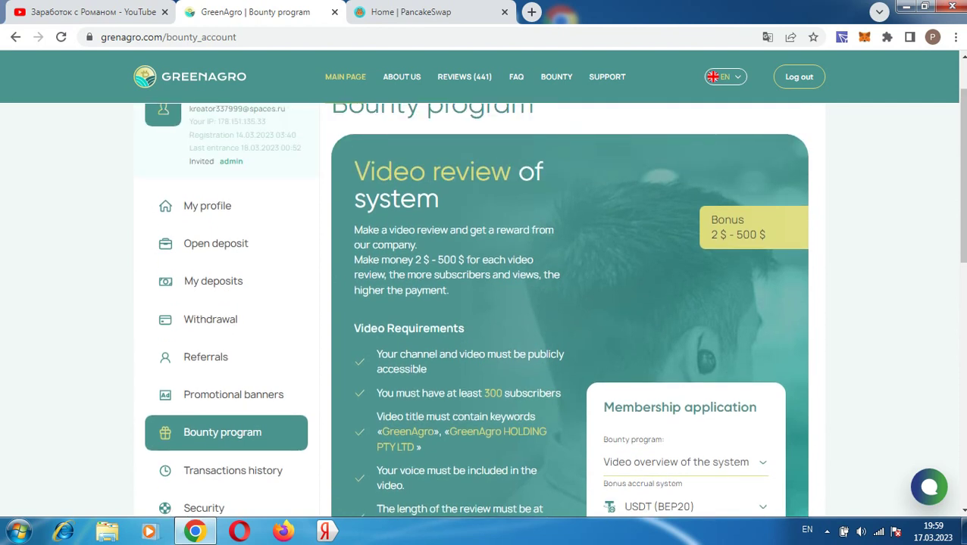
scroll(553, 310, down, 2)
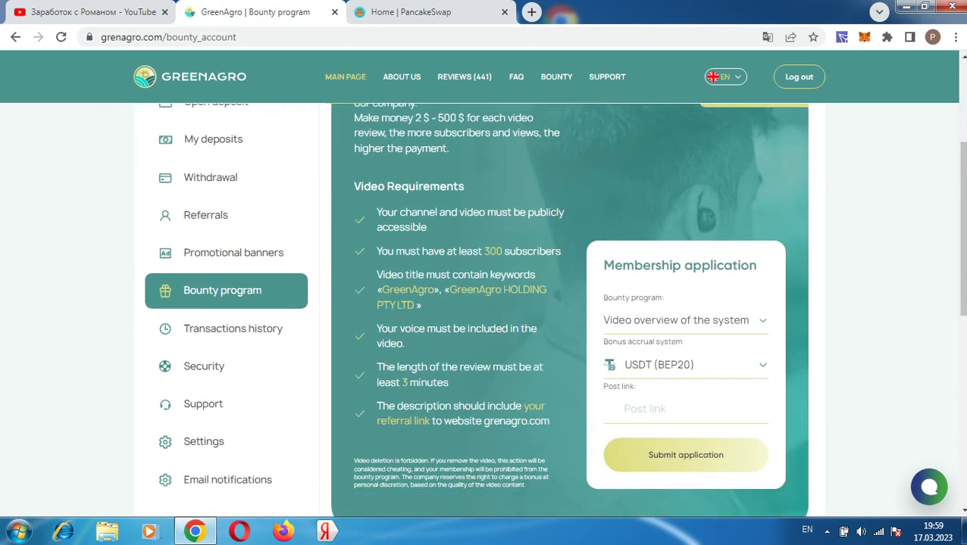
scroll(553, 310, down, 3)
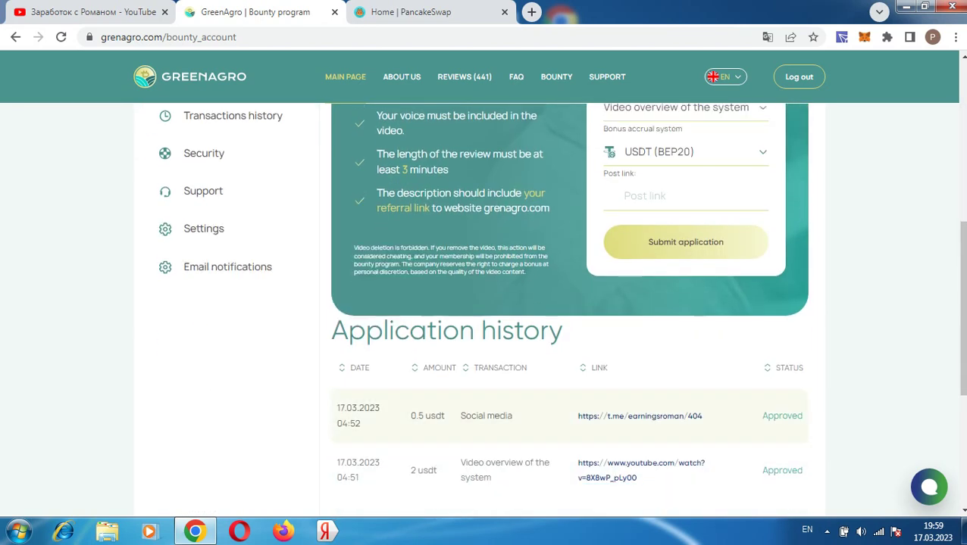
Open the withdrawal page and view the payment systems available for withdrawing funds.
scroll(553, 311, up, 3)
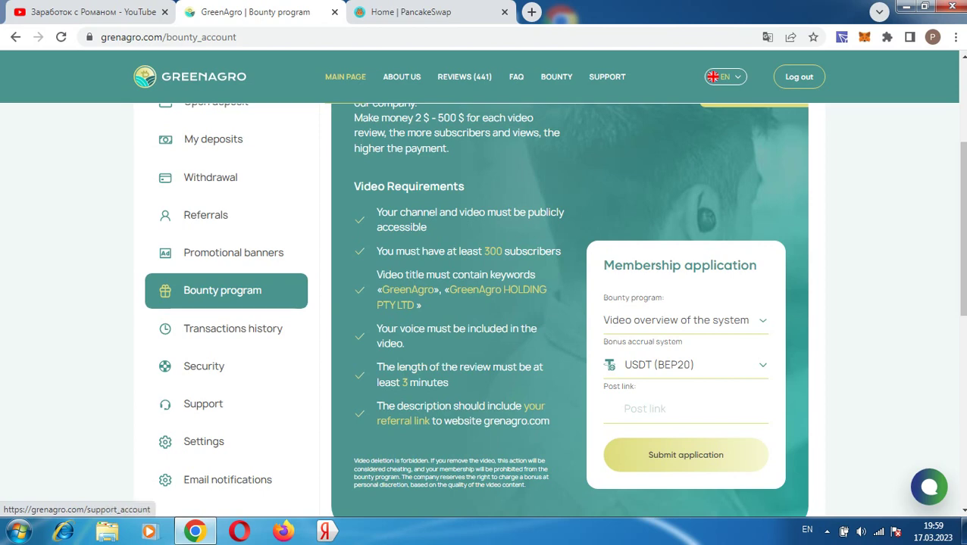
scroll(212, 250, up, 1)
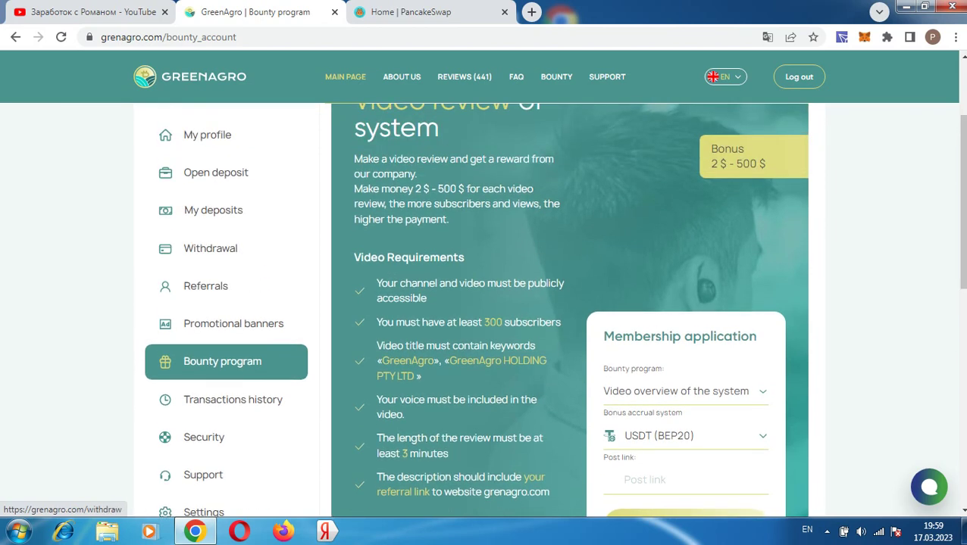
click(210, 249)
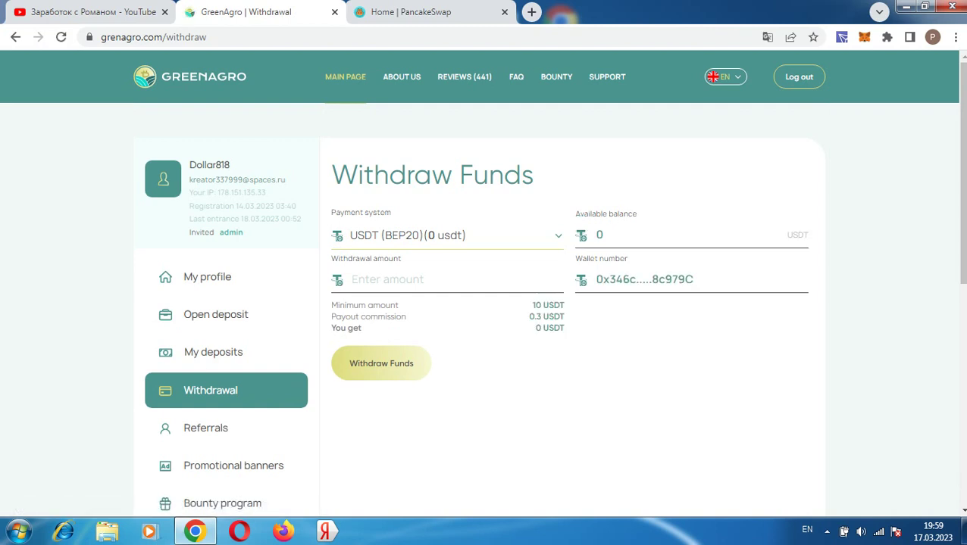
click(447, 235)
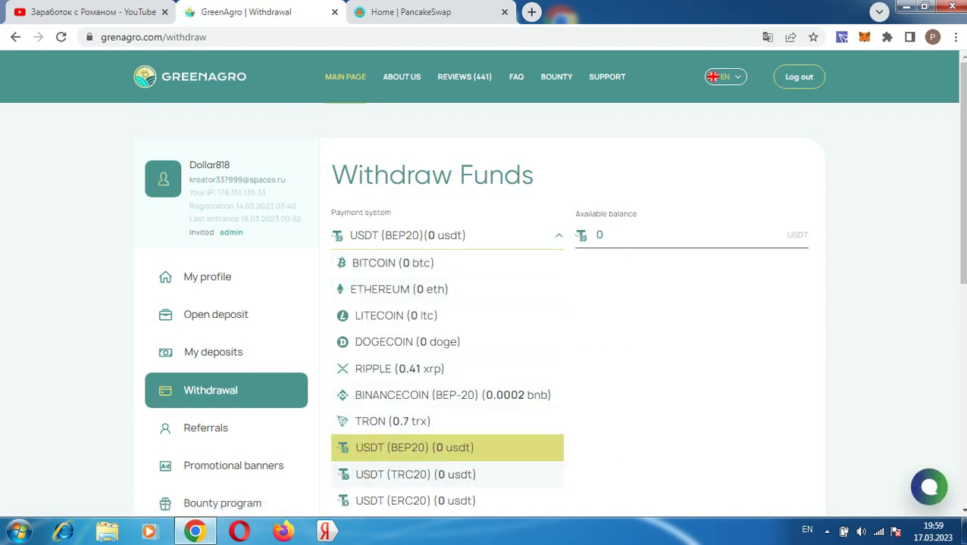
click(447, 236)
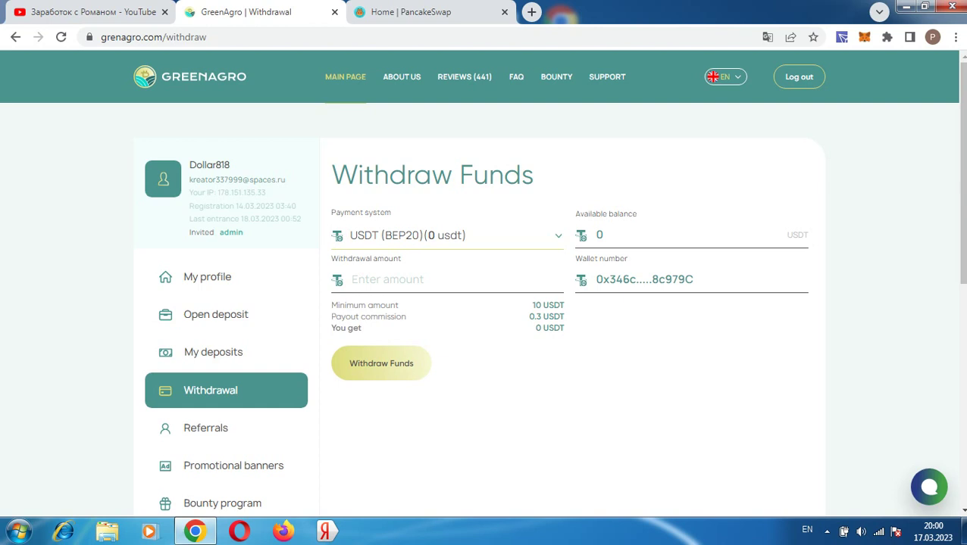
Choose USDT (TRC20) as the withdrawal payment system and enter 100 as the withdrawal amount.
click(447, 235)
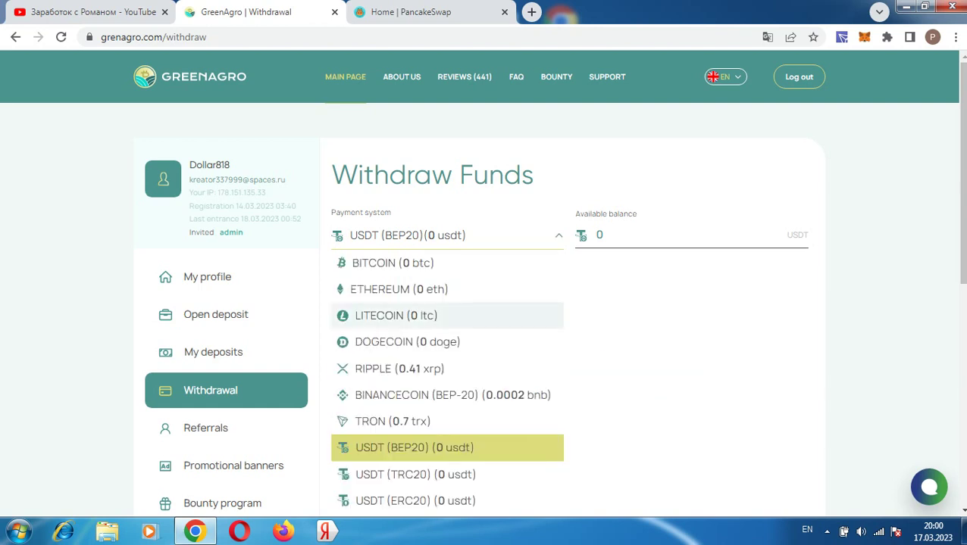
scroll(447, 303, down, 1)
click(415, 403)
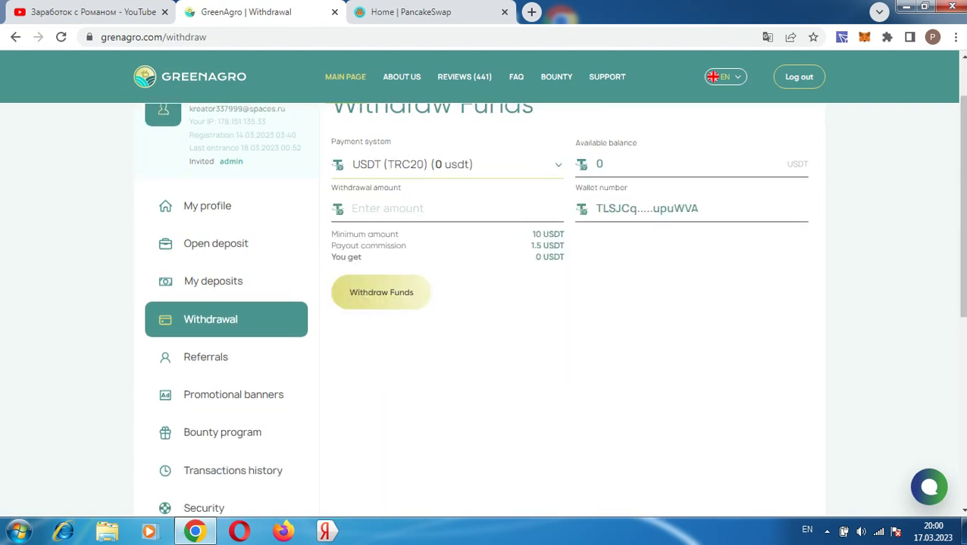
click(424, 208)
text(100)
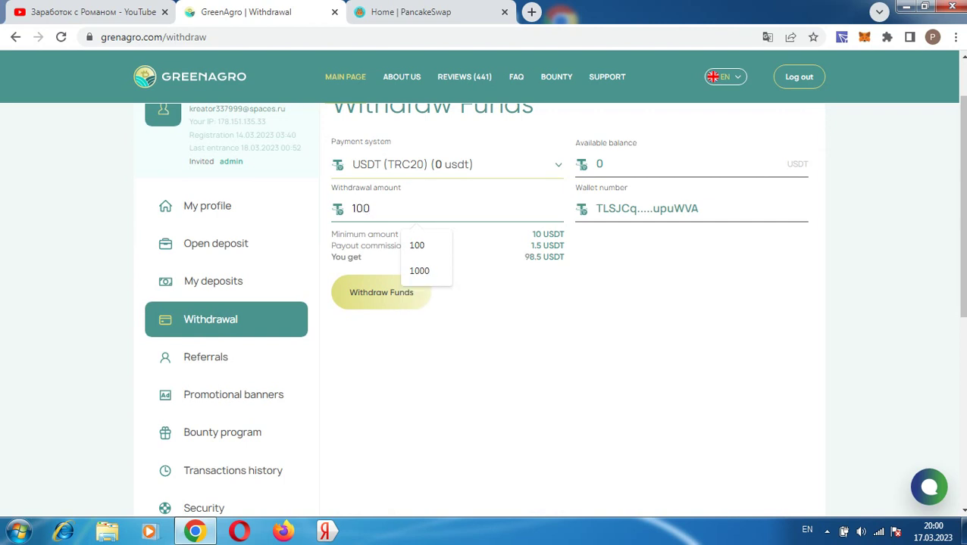
key(Escape)
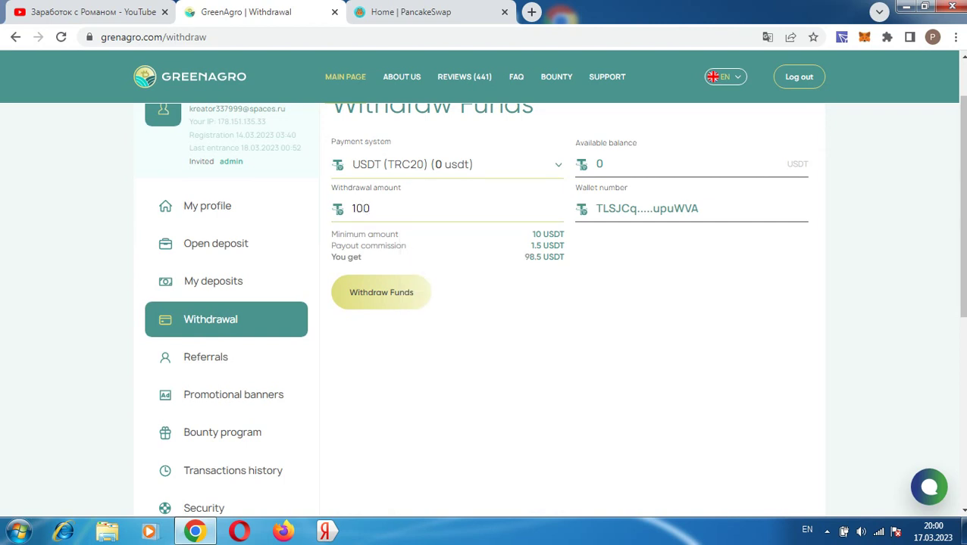
key(Down)
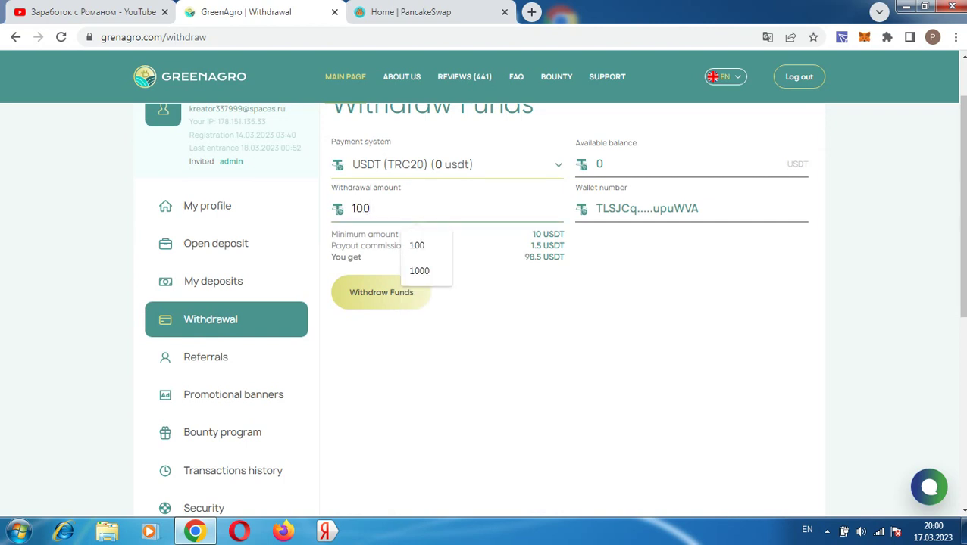
Replace the withdrawal amount with 500 and check the payout calculation after commission.
key(BackSpace)
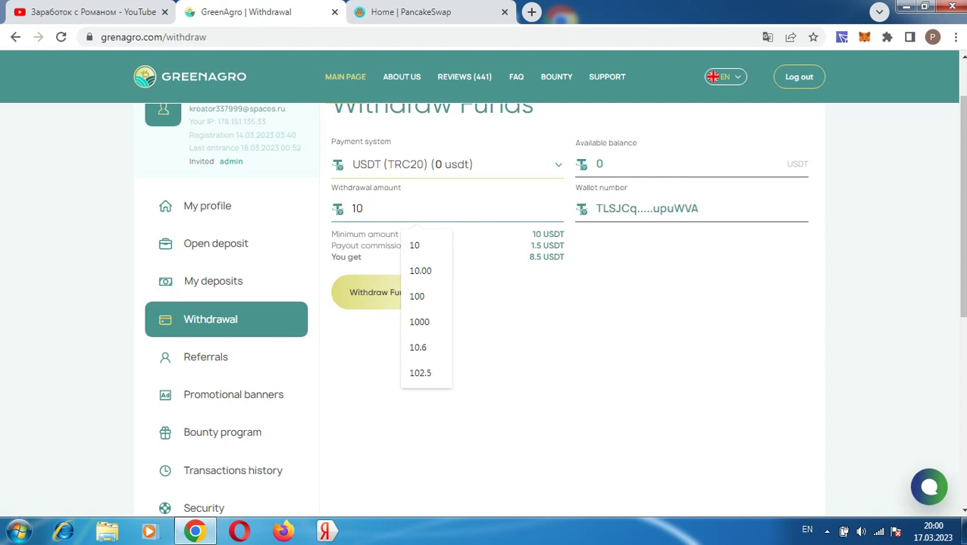
key(Escape)
key(Down)
key(BackSpace)
key(BackSpace)
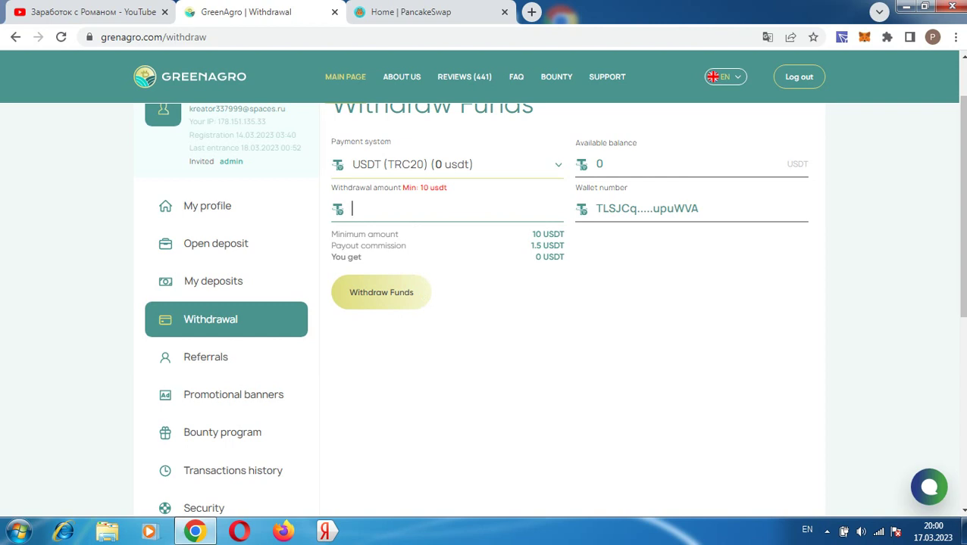
text(500)
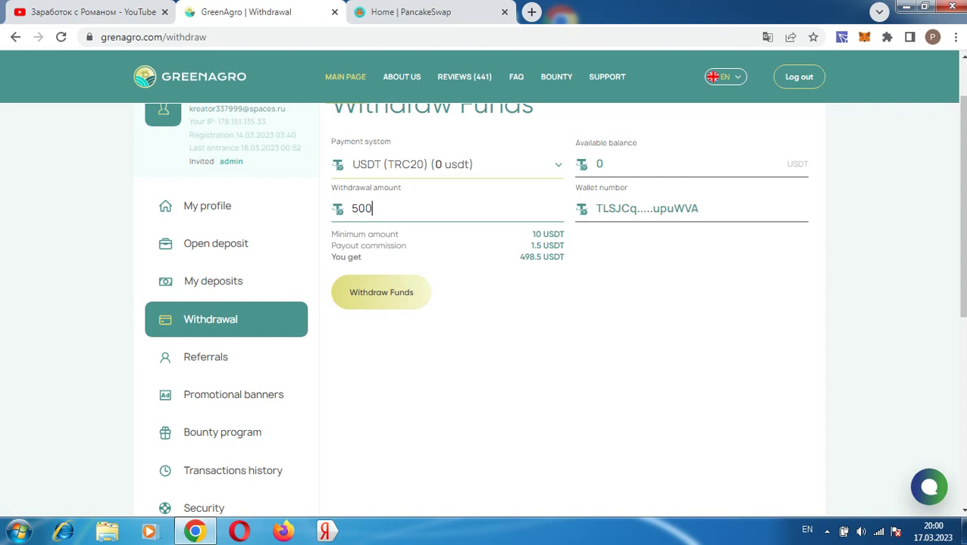
scroll(485, 303, up, 1)
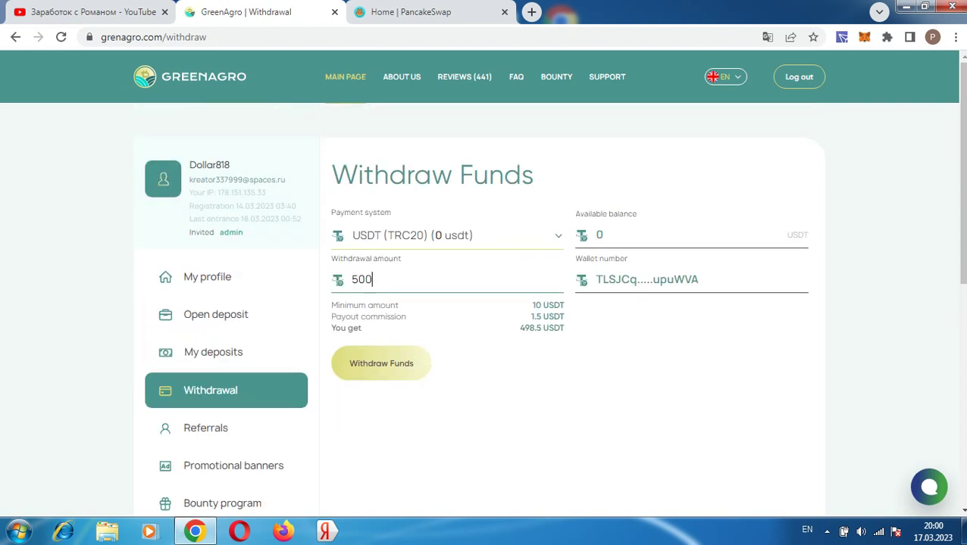
Clear the withdrawal amount without submitting the withdrawal.
key(BackSpace)
key(BackSpace)
key(BackSpace)
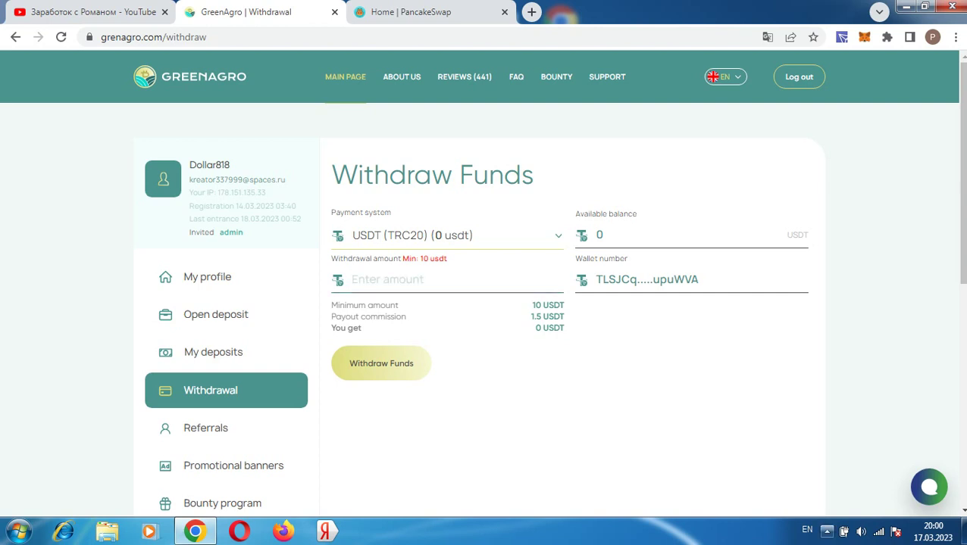
click(826, 531)
click(825, 458)
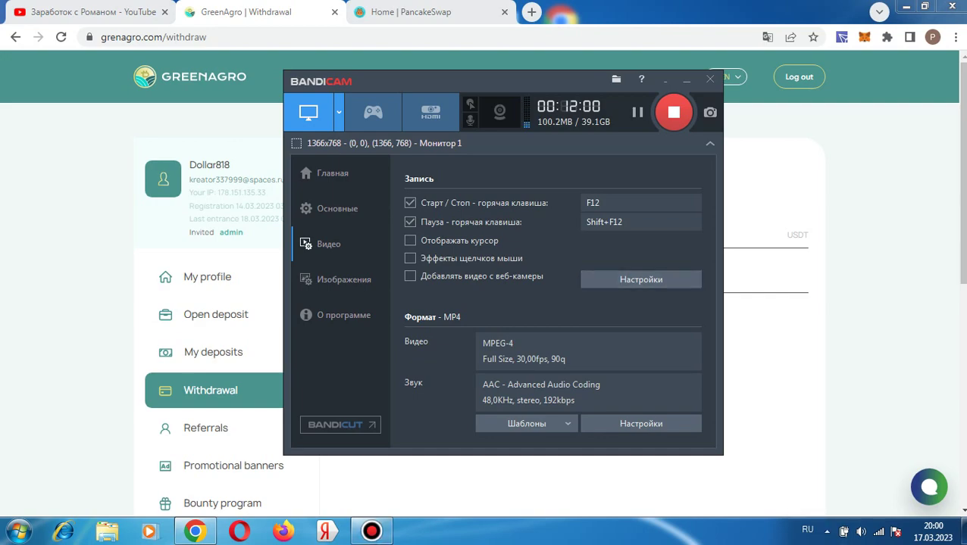